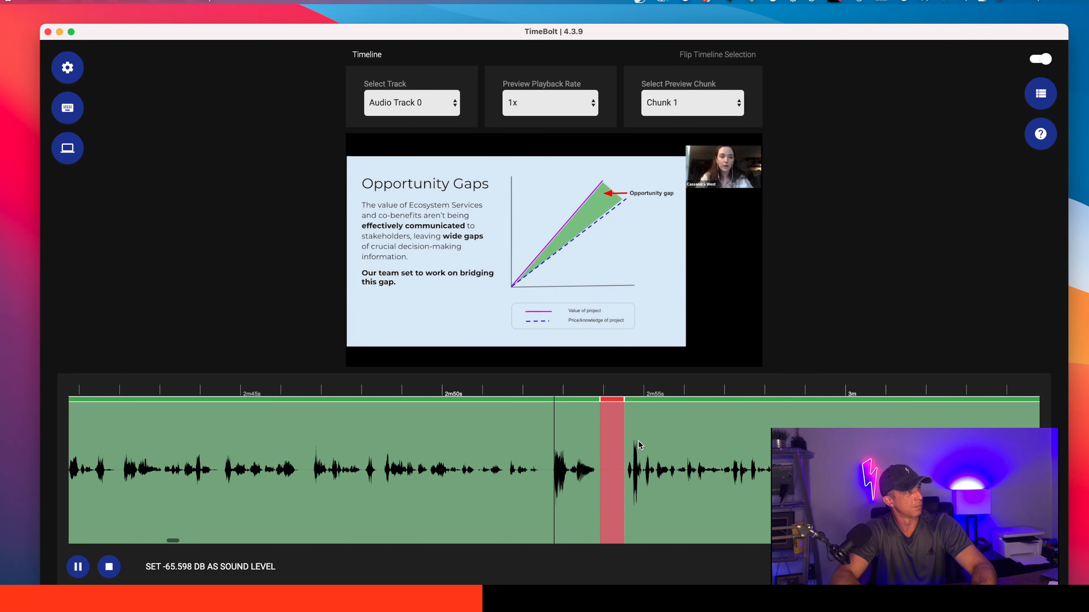
# Step: Split the timeline at about 2m52s and mark the short sound up to the next silence as removed
pyautogui.click(286, 446)
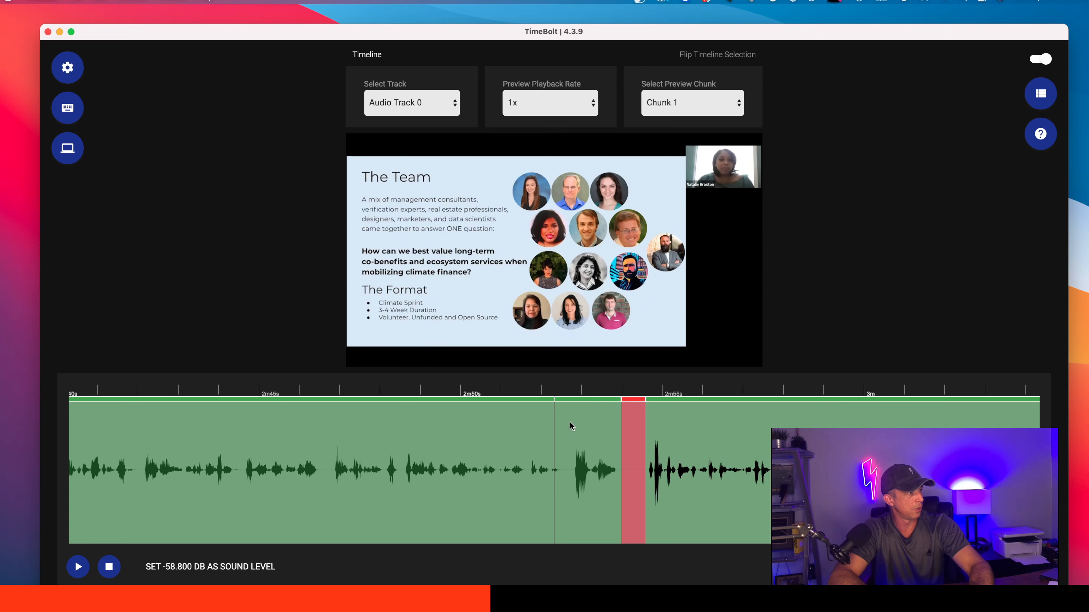
pyautogui.click(531, 407)
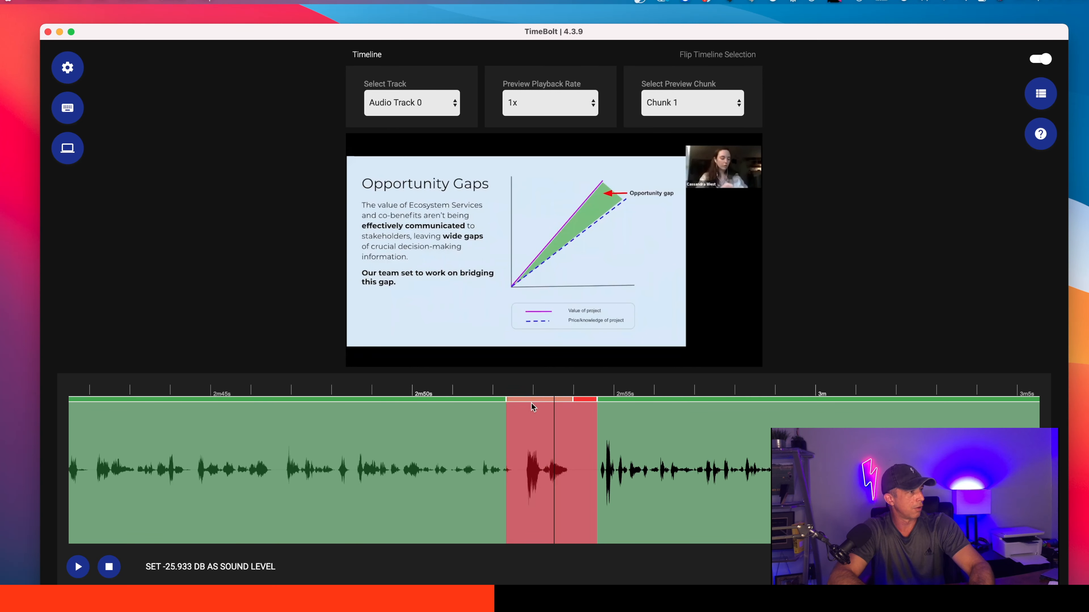
pyautogui.click(478, 419)
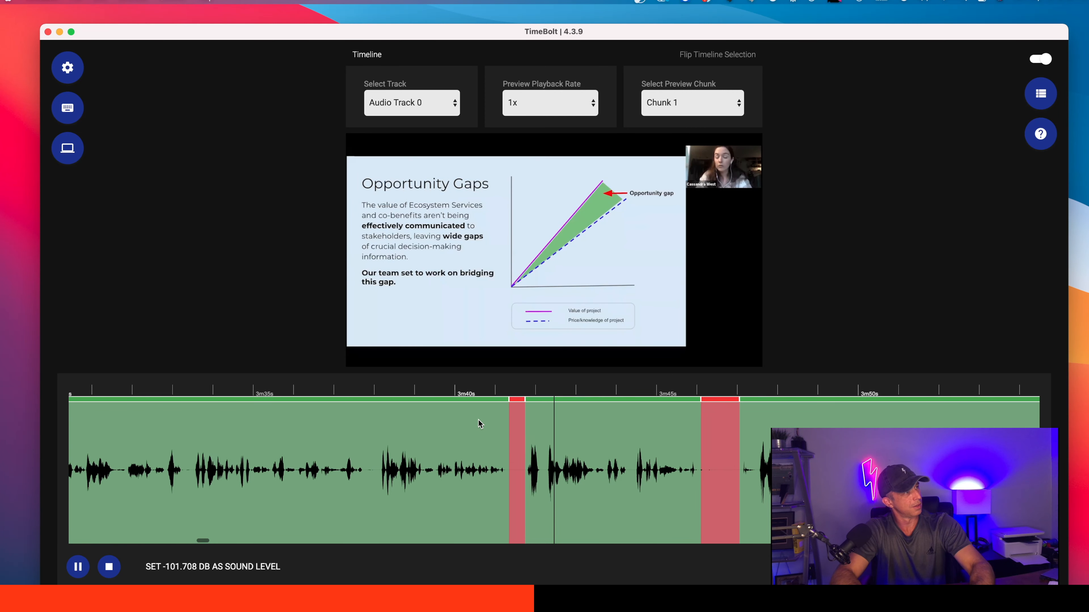
# Step: Preview the timeline from about 3m42s to 4m40s and inspect the cuts up to about 5m
pyautogui.click(471, 449)
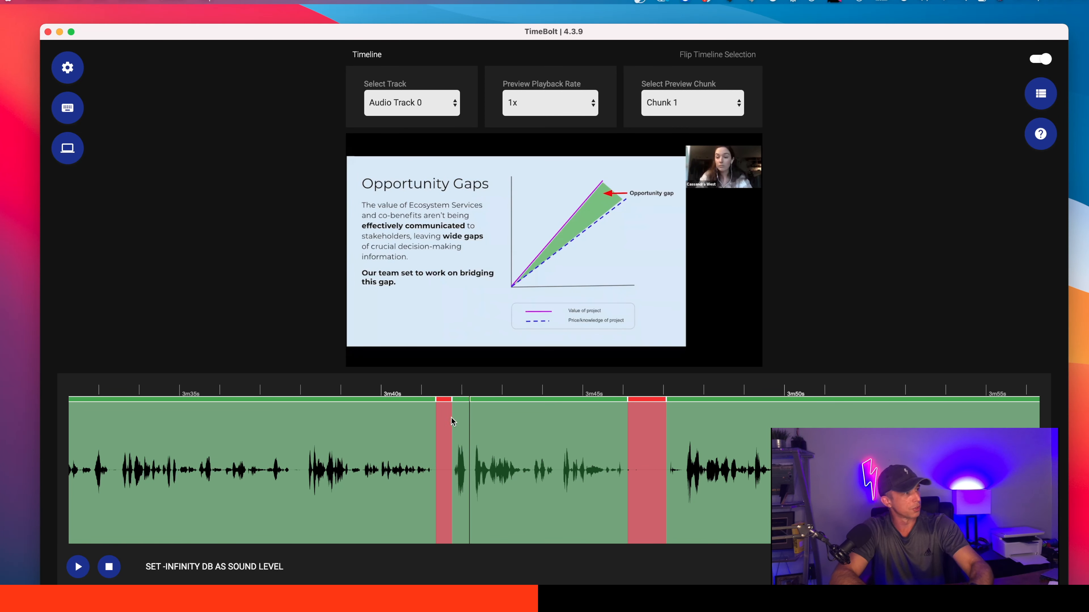
pyautogui.press('space')
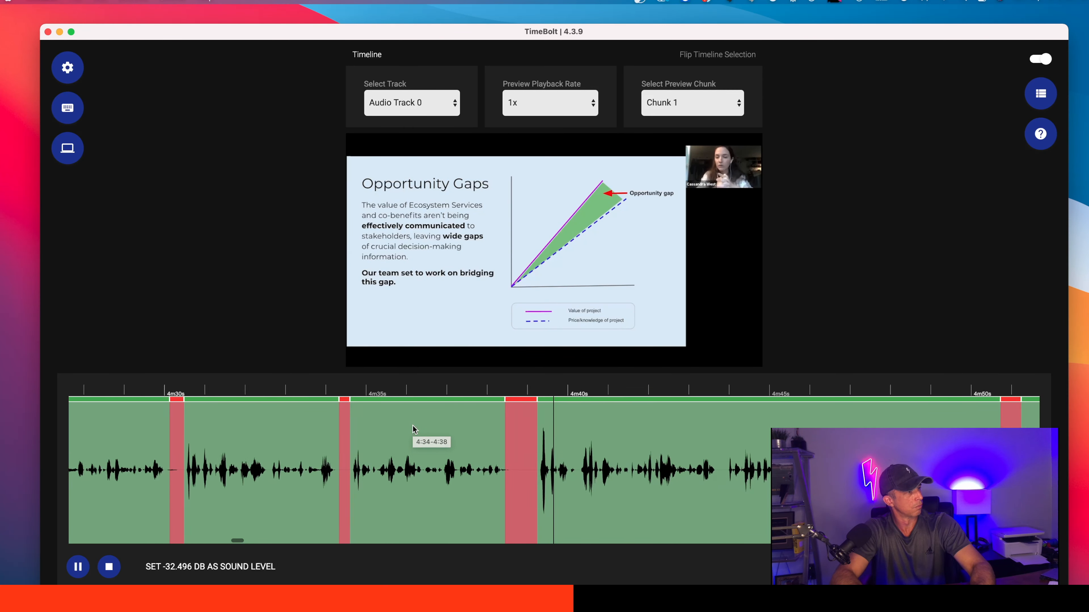
pyautogui.press('space')
pyautogui.hscroll(5, 414, 430)
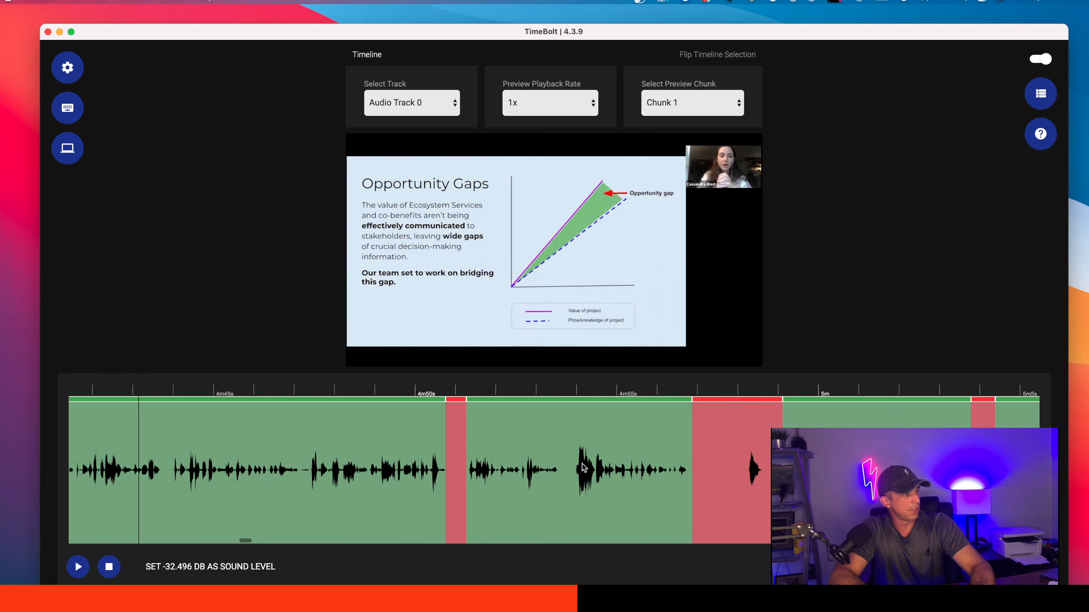
# Step: Play on from about 4m58s, restore the removed segment between about 5m37s and 5m38s, and resume the preview
pyautogui.click(750, 480)
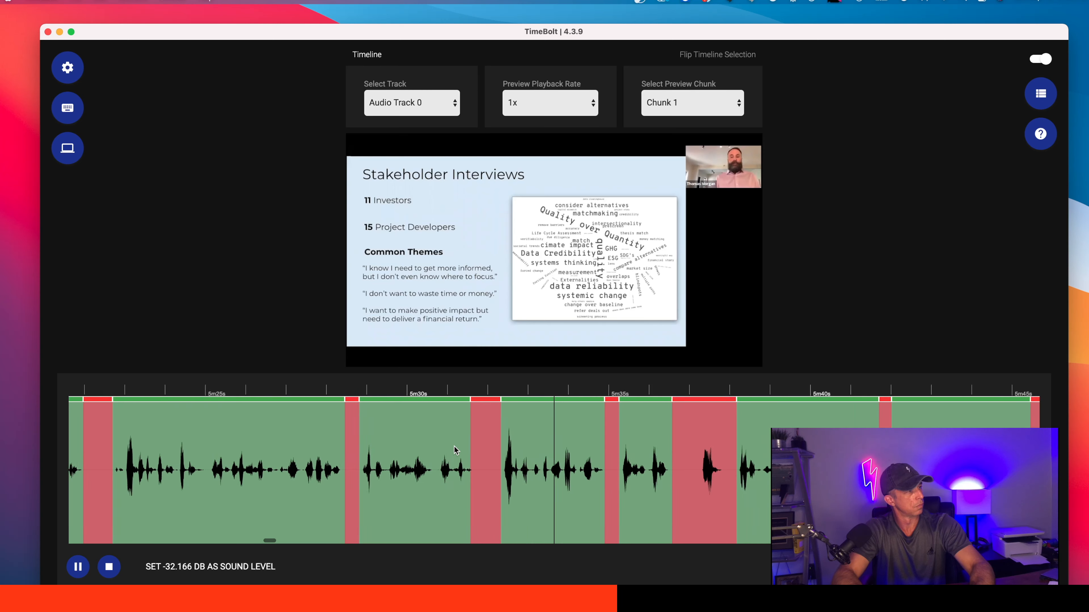
pyautogui.click(502, 404)
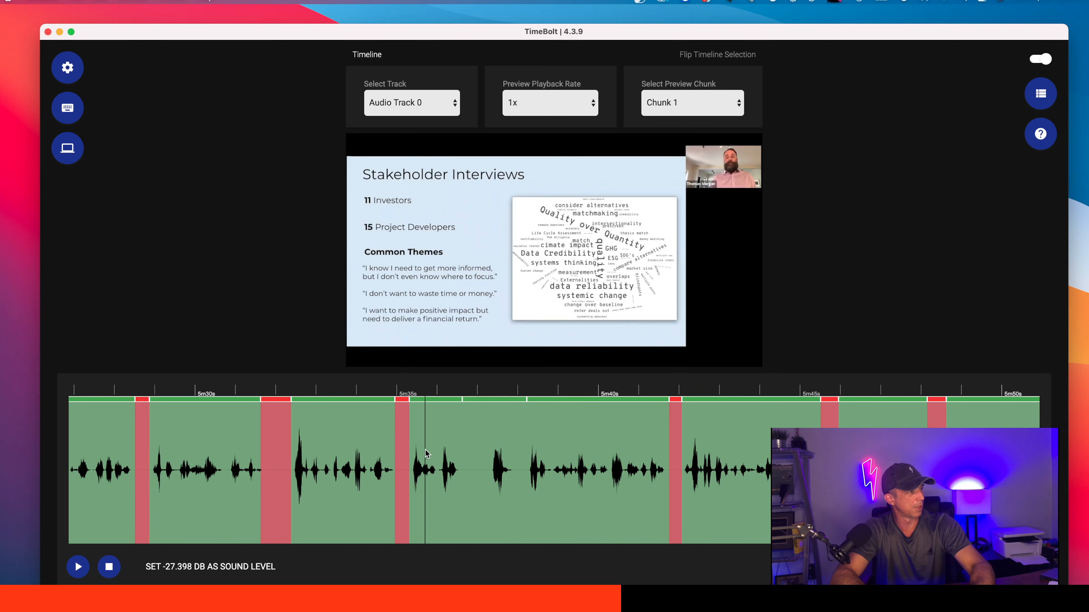
pyautogui.press('space')
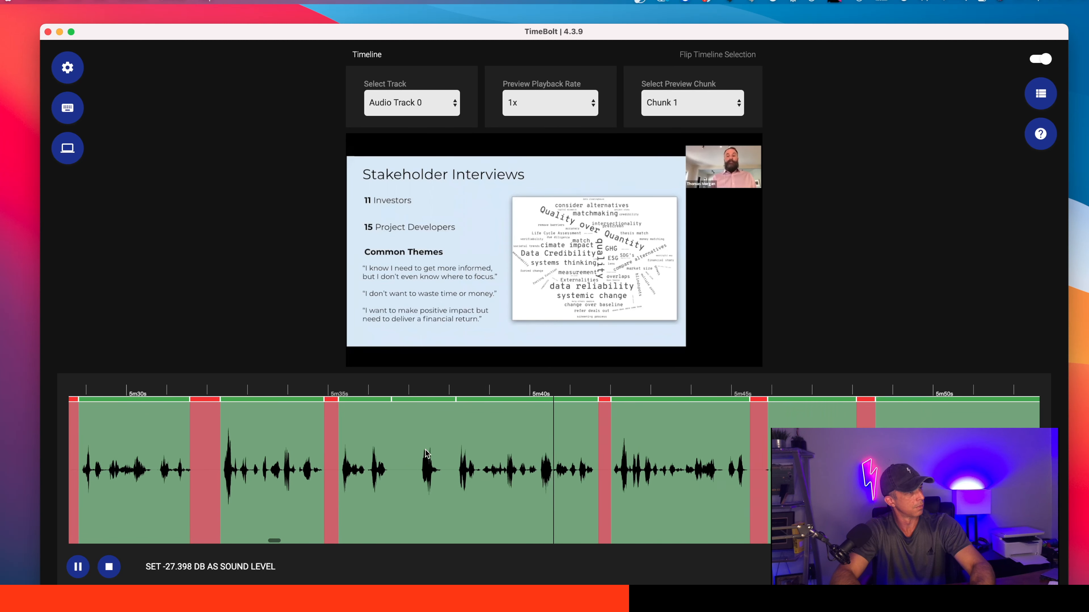
pyautogui.press('space')
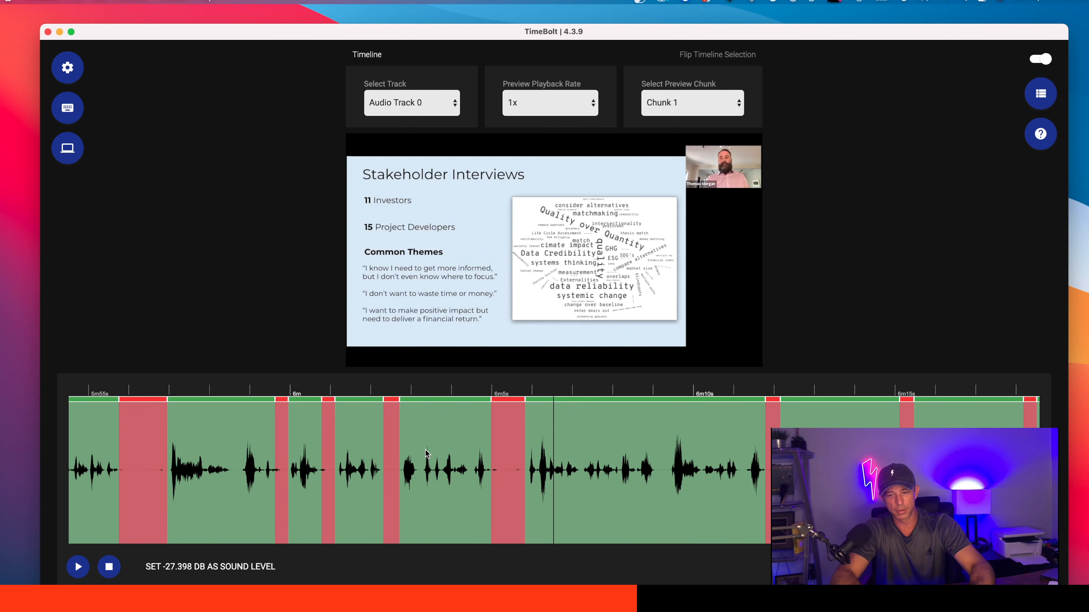
# Step: Preview the cut timeline in short bursts between about 6m6s and 6m32s
pyautogui.press('space')
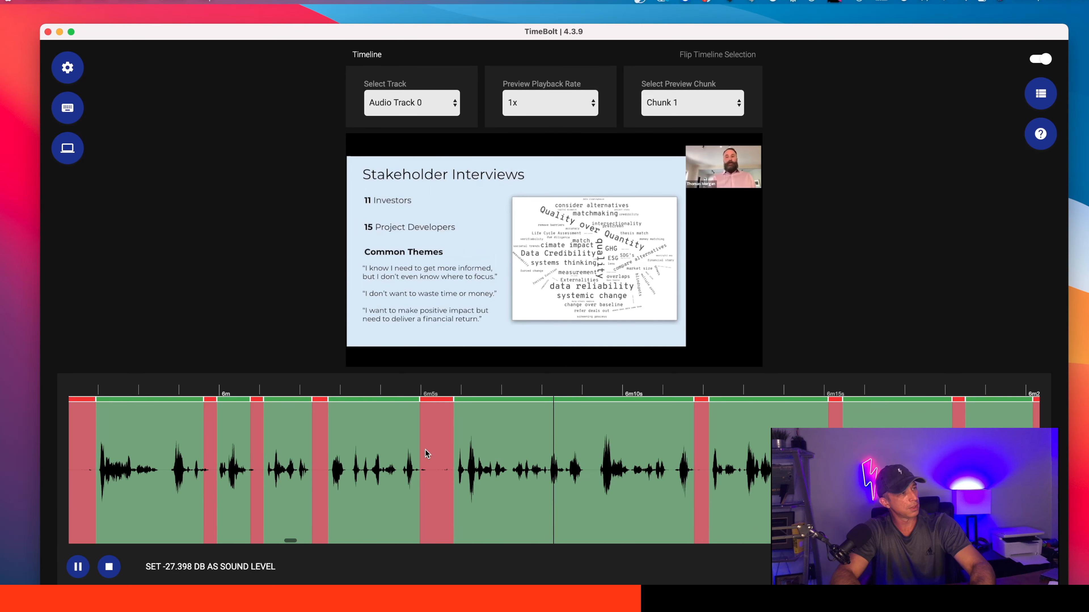
pyautogui.press('space')
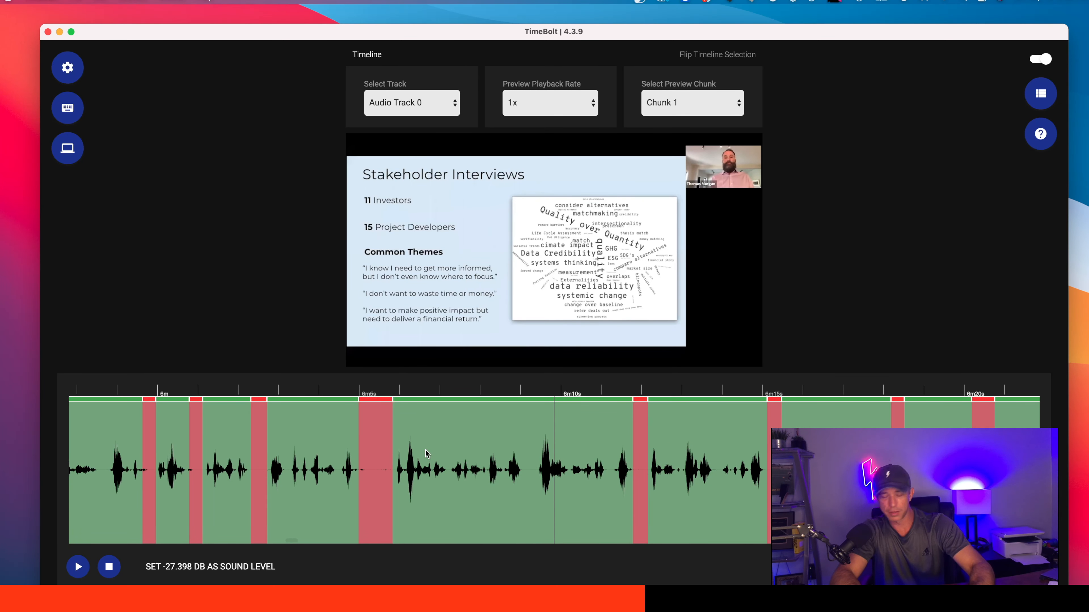
pyautogui.press('space')
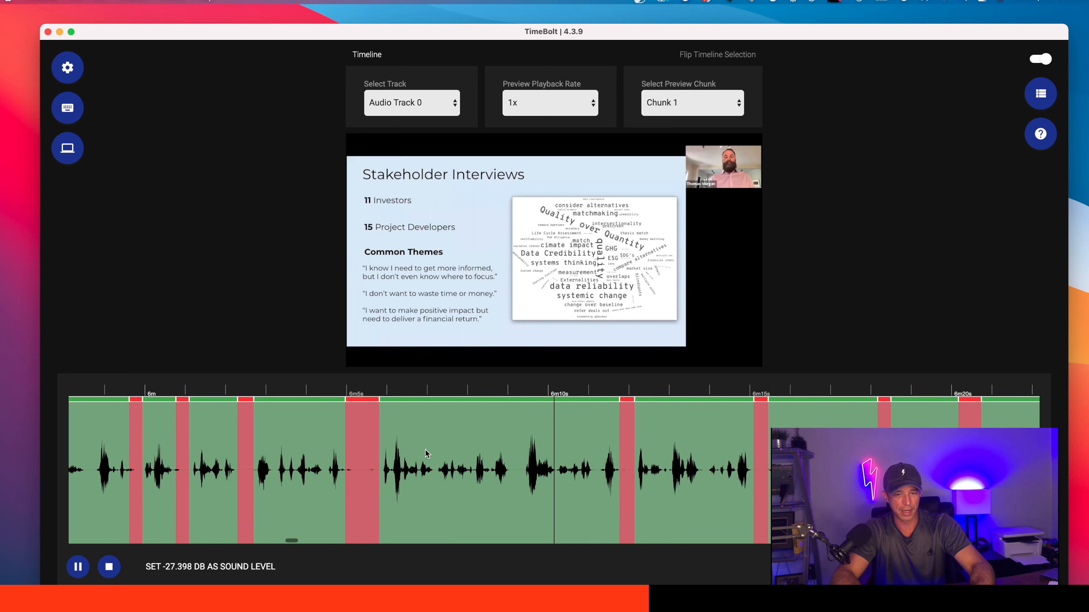
pyautogui.press('space')
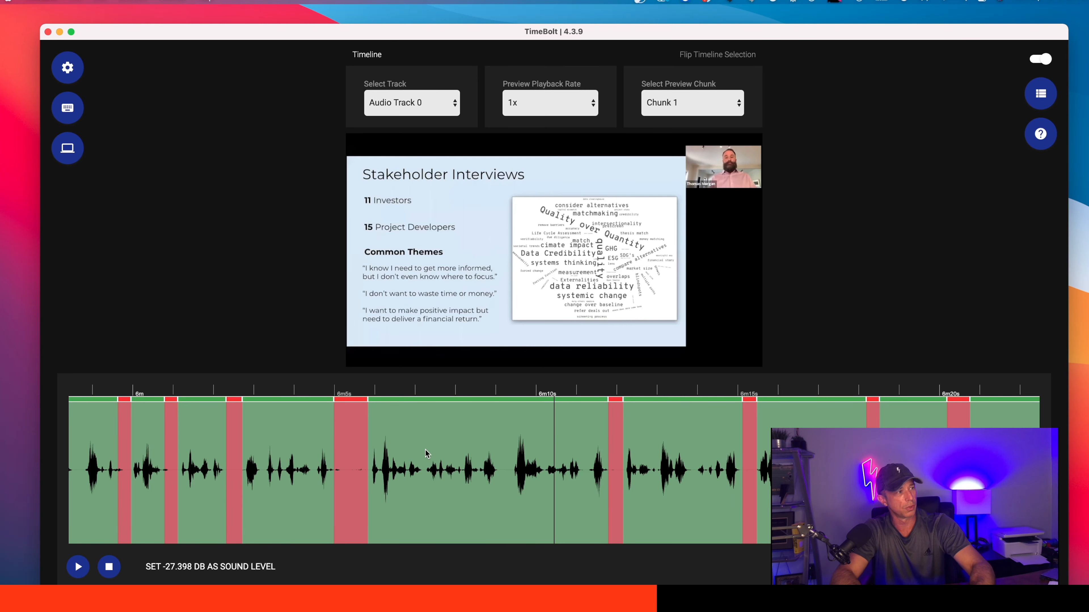
pyautogui.scroll(-3, 426, 450)
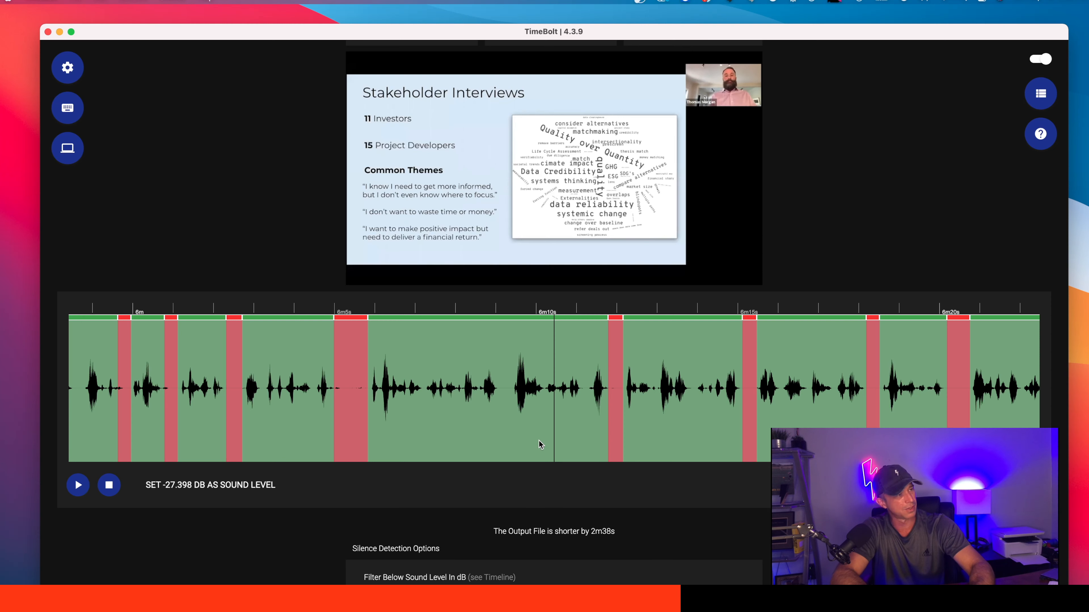
pyautogui.hscroll(2, 576, 423)
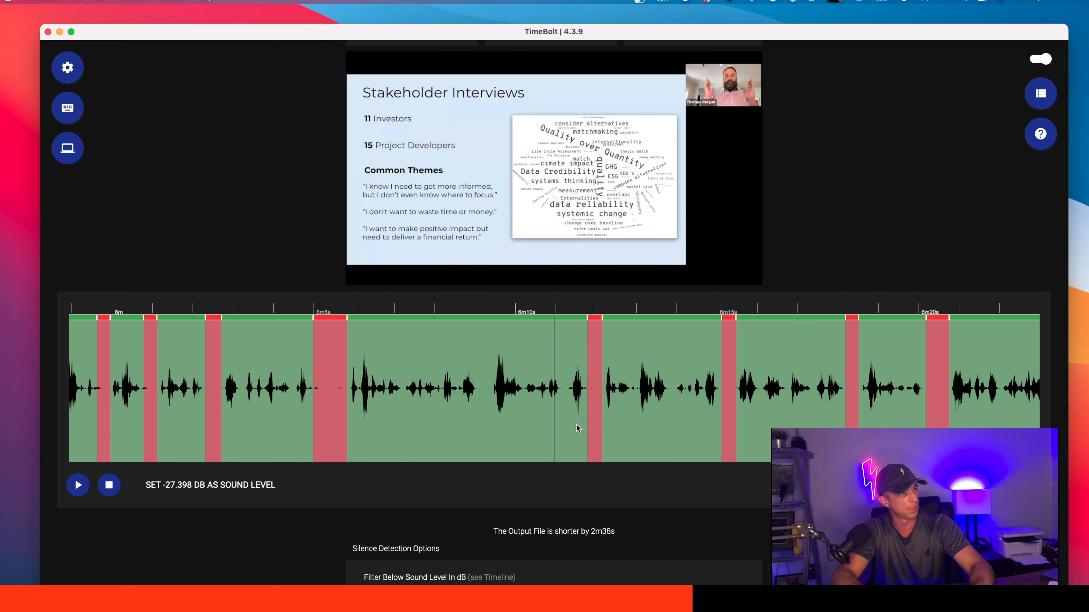
pyautogui.press('space')
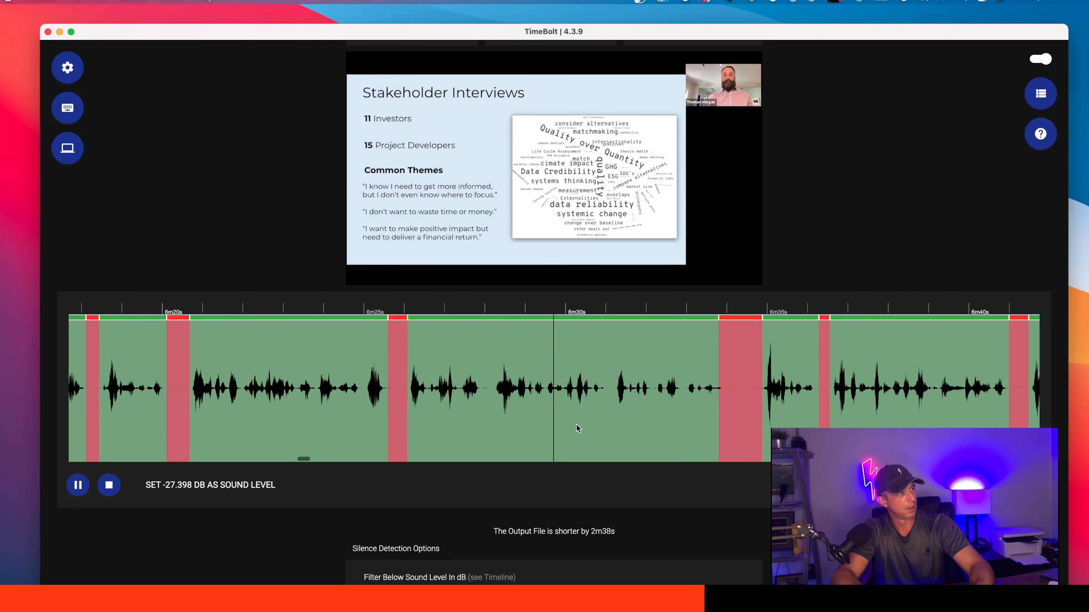
pyautogui.press('space')
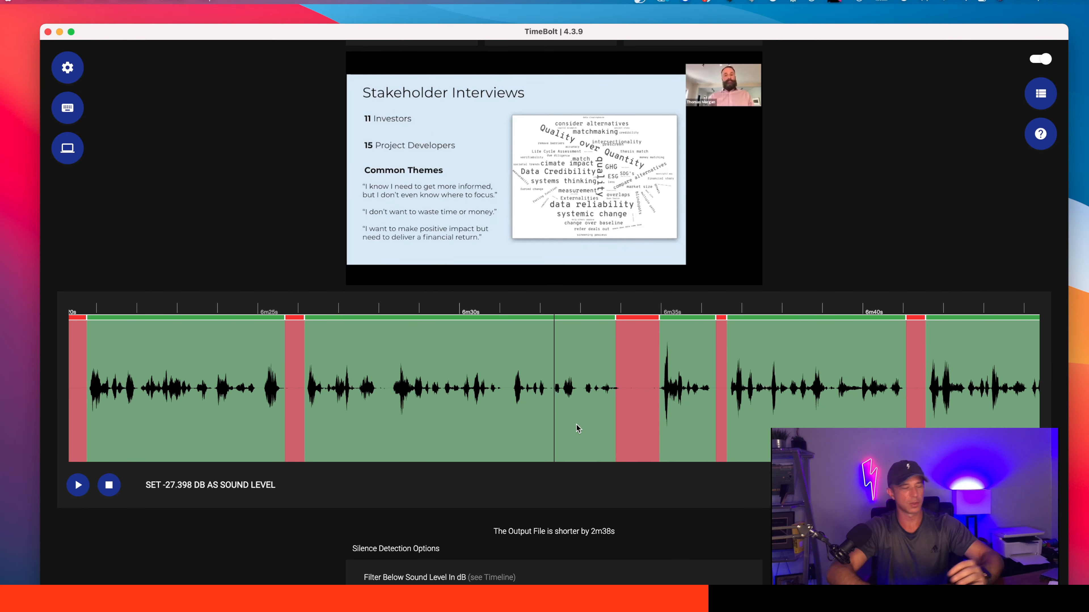
# Step: Examine the cuts up to about 9m25s, and look over the silence detection, rendering and export options
pyautogui.scroll(-3, 719, 377)
pyautogui.hscroll(5, 719, 377)
pyautogui.hscroll(15, 719, 380)
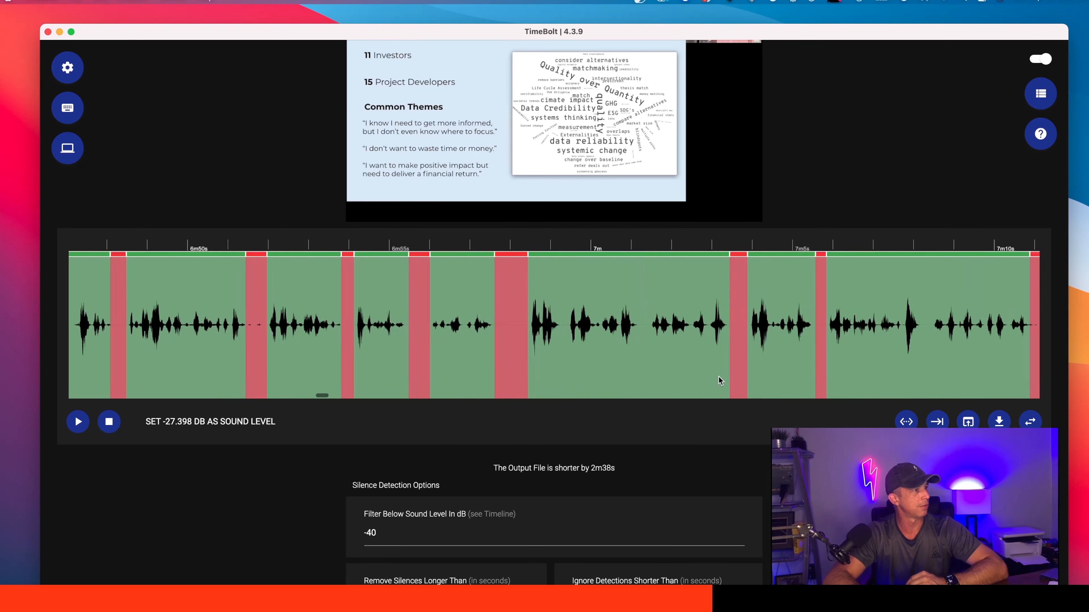
pyautogui.hscroll(15, 719, 377)
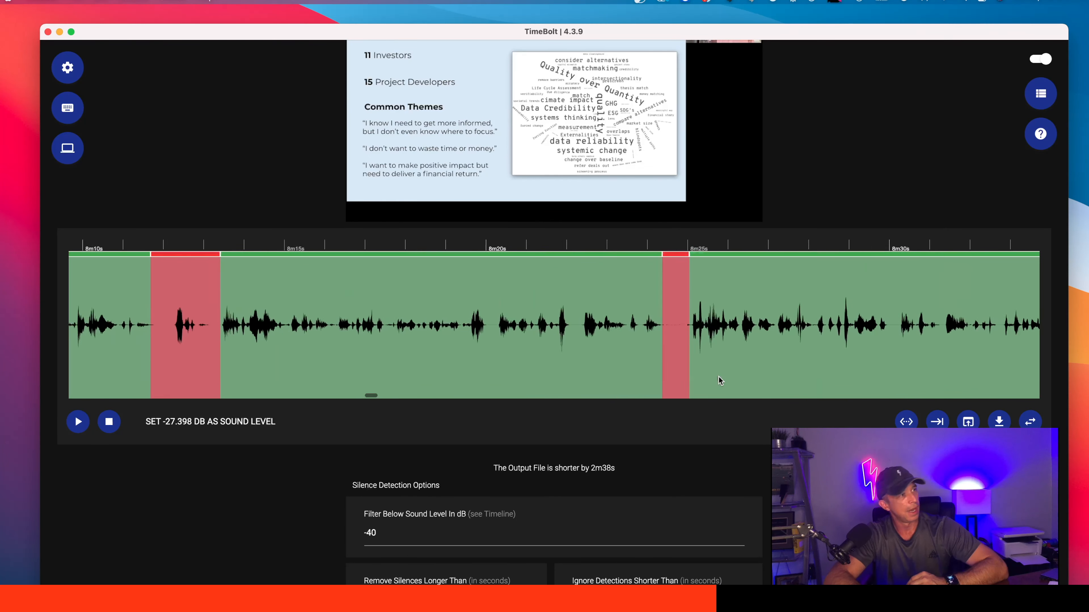
pyautogui.hscroll(10, 719, 380)
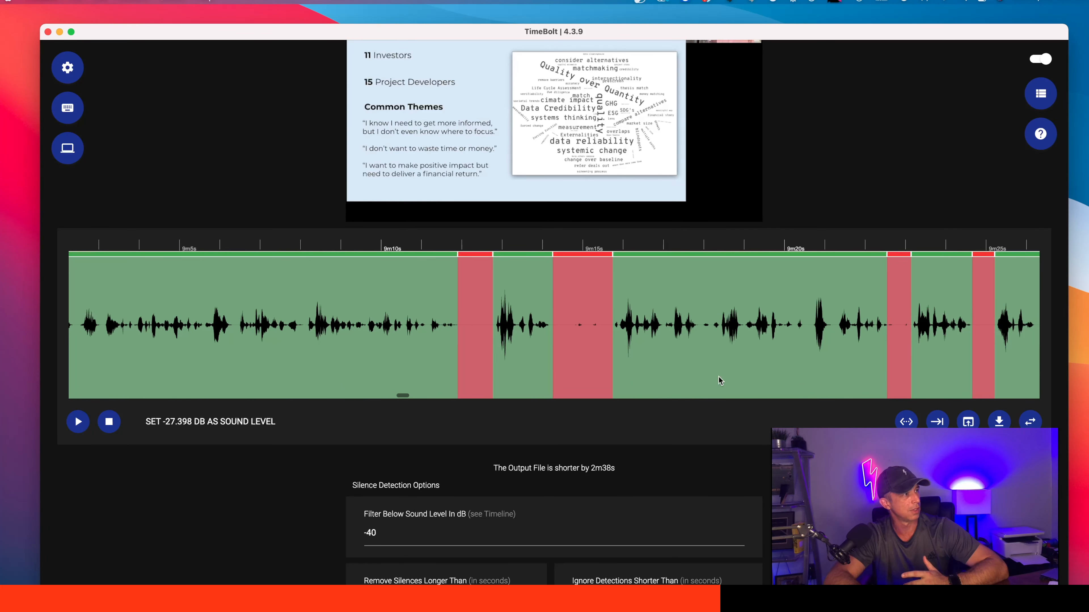
pyautogui.scroll(-15, 719, 377)
pyautogui.scroll(5, 814, 399)
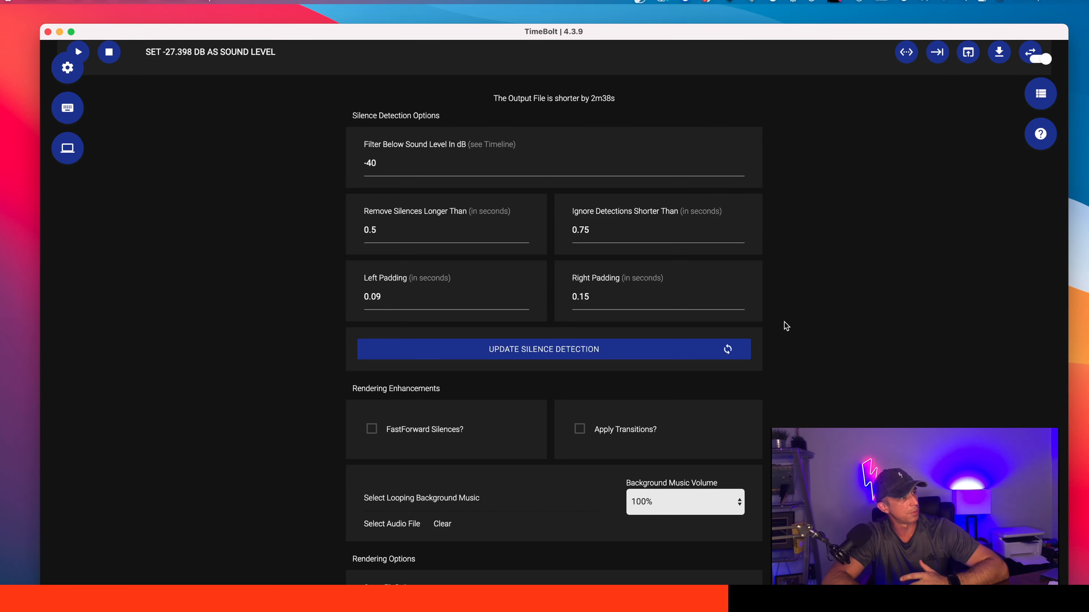
pyautogui.scroll(-3, 784, 323)
pyautogui.scroll(-2, 809, 406)
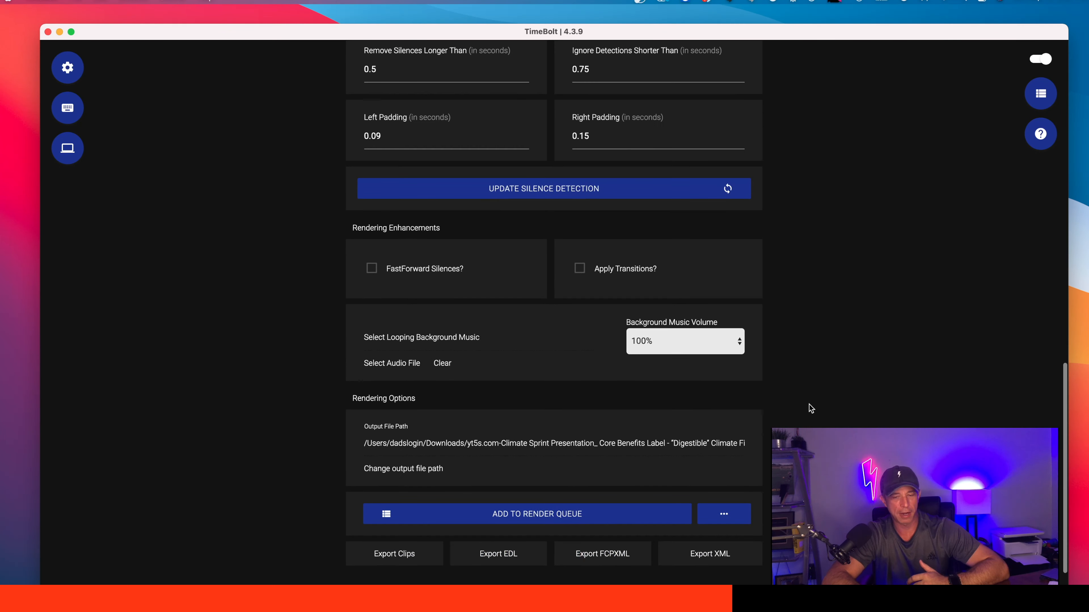
pyautogui.scroll(12, 809, 405)
pyautogui.scroll(8, 688, 450)
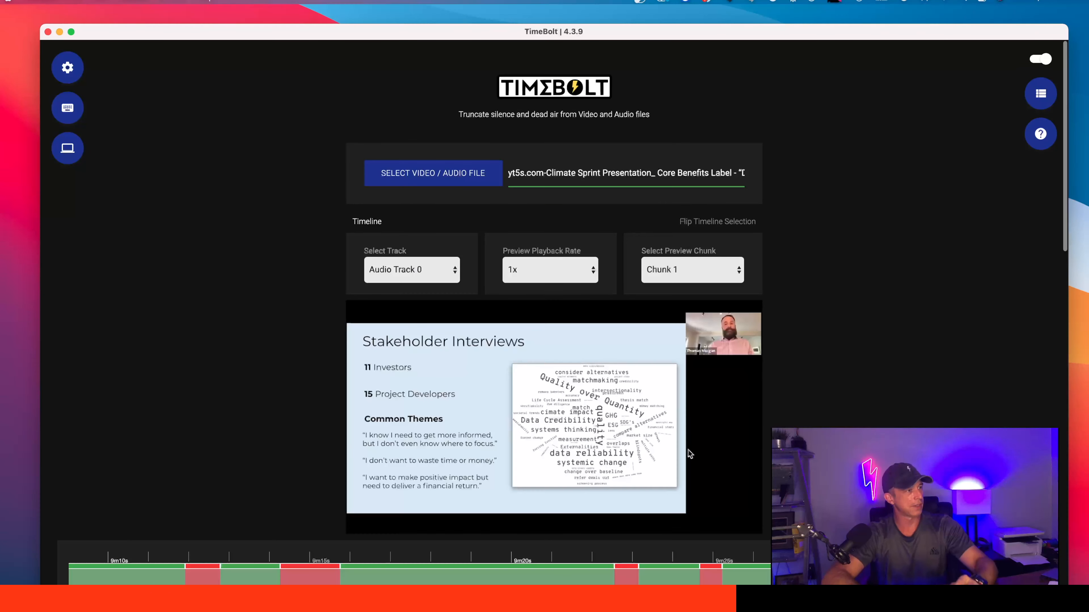
# Step: Try removing the stretch from around 9m20s to about 10m3s on the timeline, and undo the removals
pyautogui.scroll(-4, 687, 450)
pyautogui.click(501, 470)
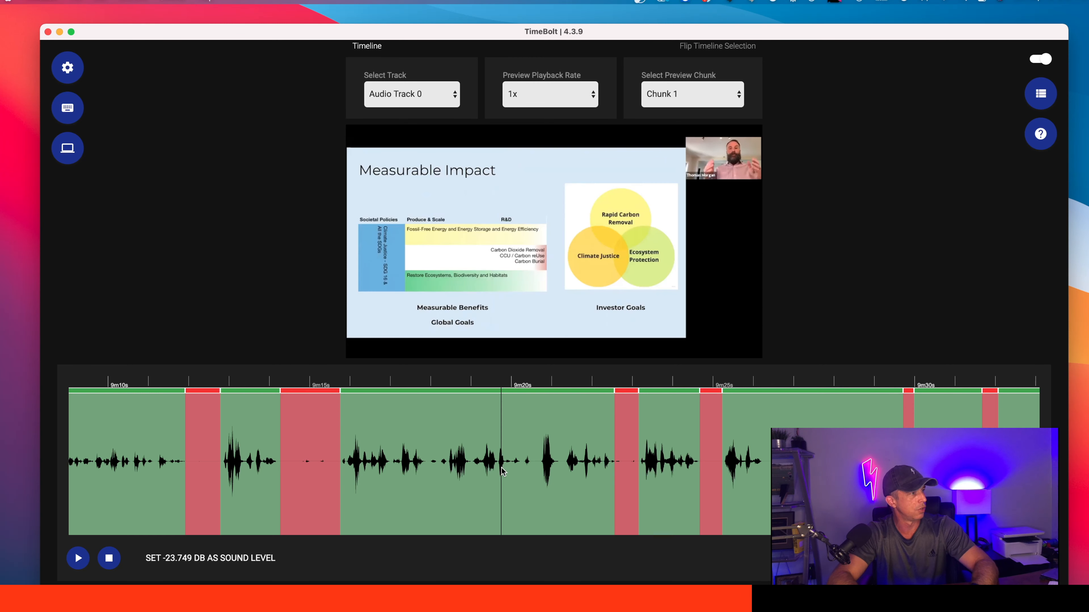
pyautogui.hscroll(5, 502, 471)
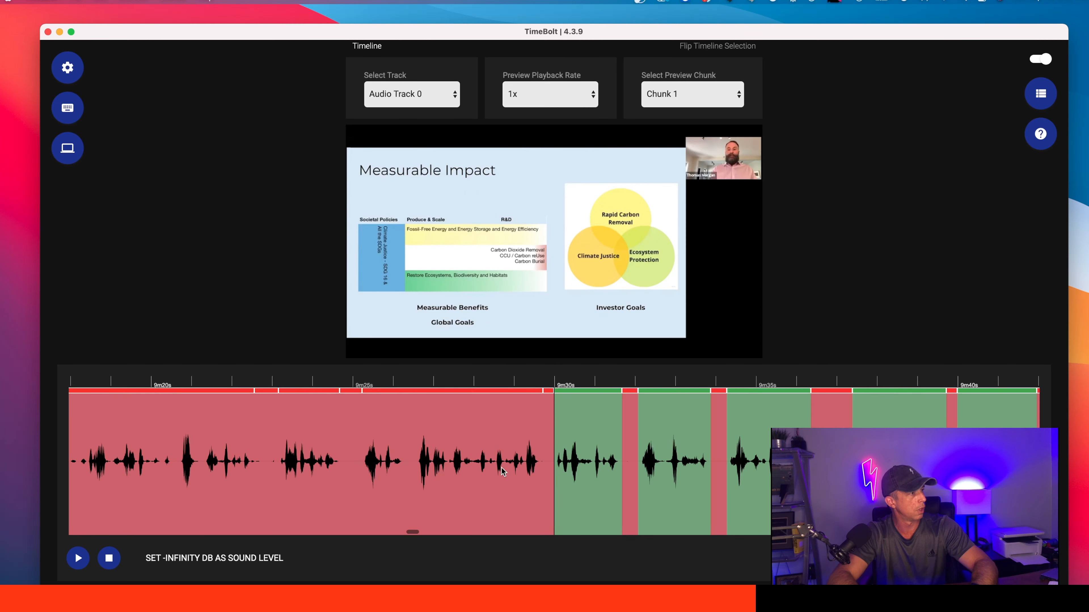
pyautogui.hscroll(10, 503, 471)
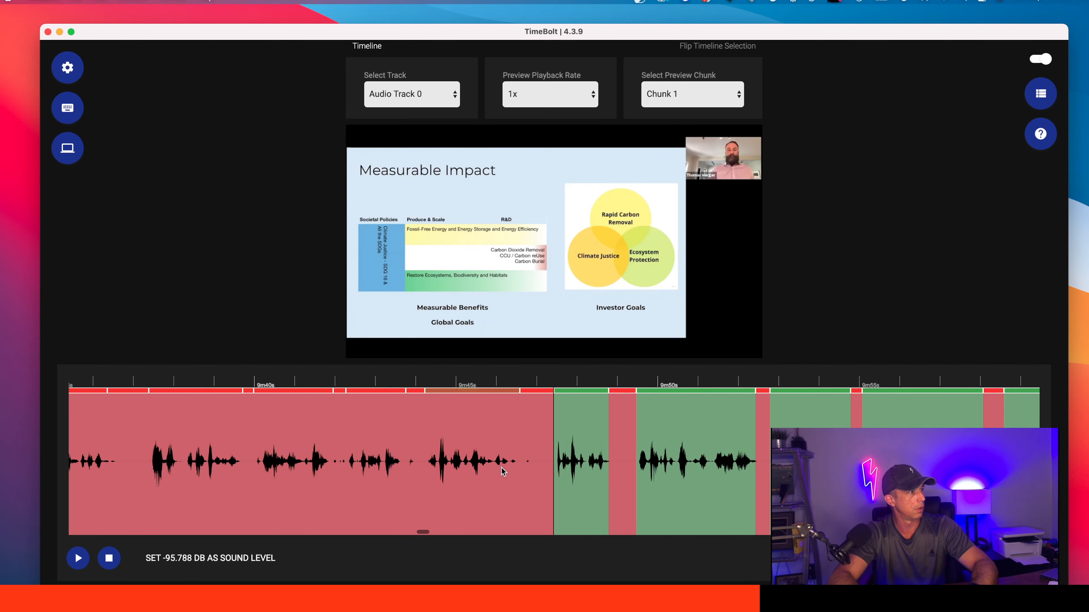
pyautogui.hscroll(3, 503, 471)
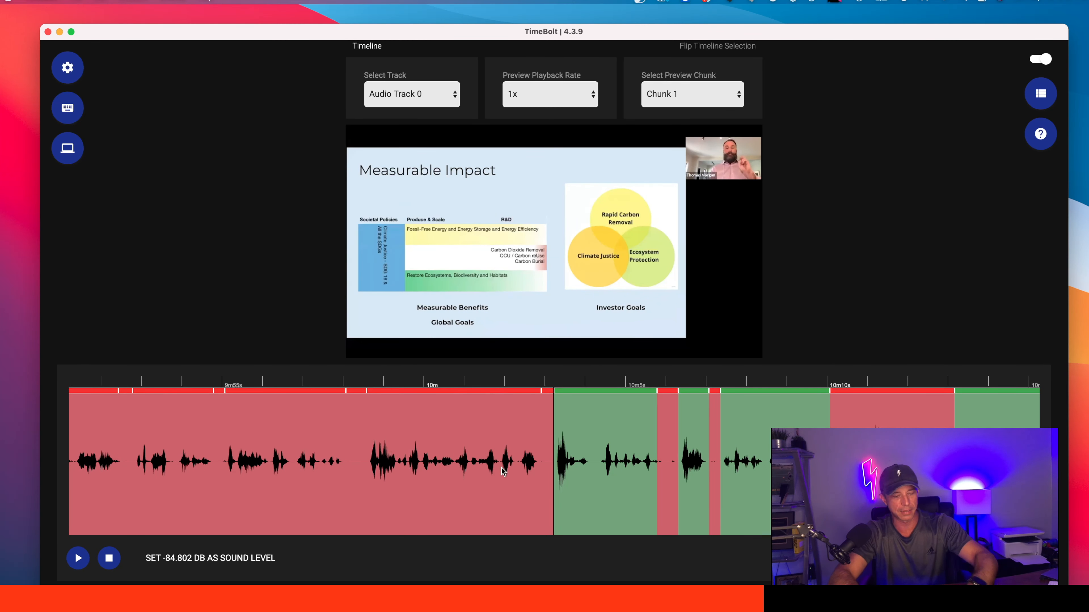
pyautogui.hscroll(-12, 503, 471)
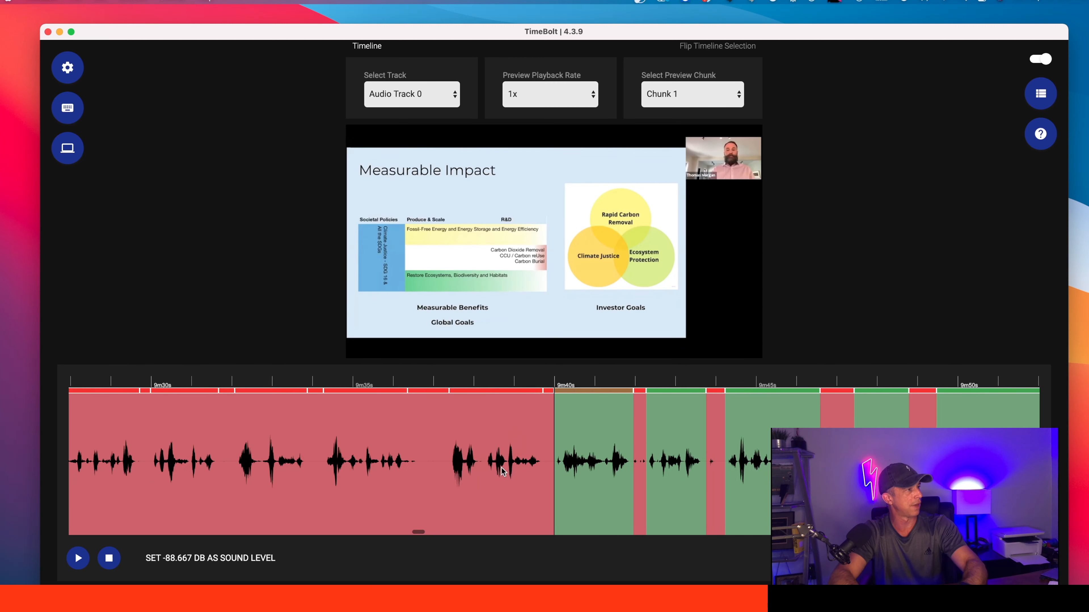
pyautogui.hscroll(-4, 502, 471)
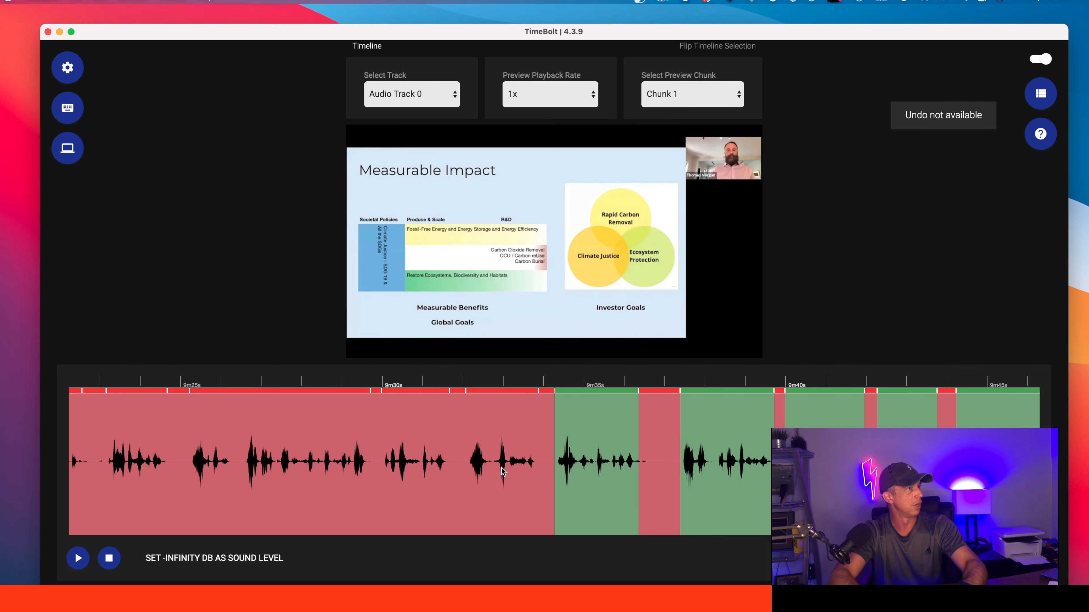
pyautogui.hscroll(10, 515, 467)
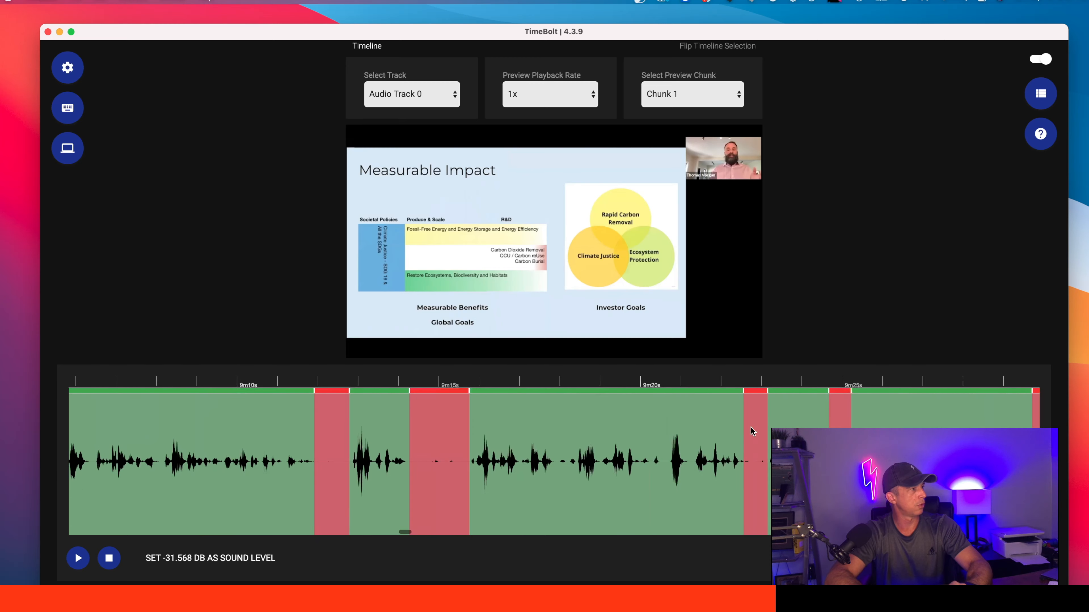
# Step: Enable the FastForward Silences rendering enhancement and inspect the silences between about 9m and 9m40s on the timeline
pyautogui.scroll(-10, 560, 296)
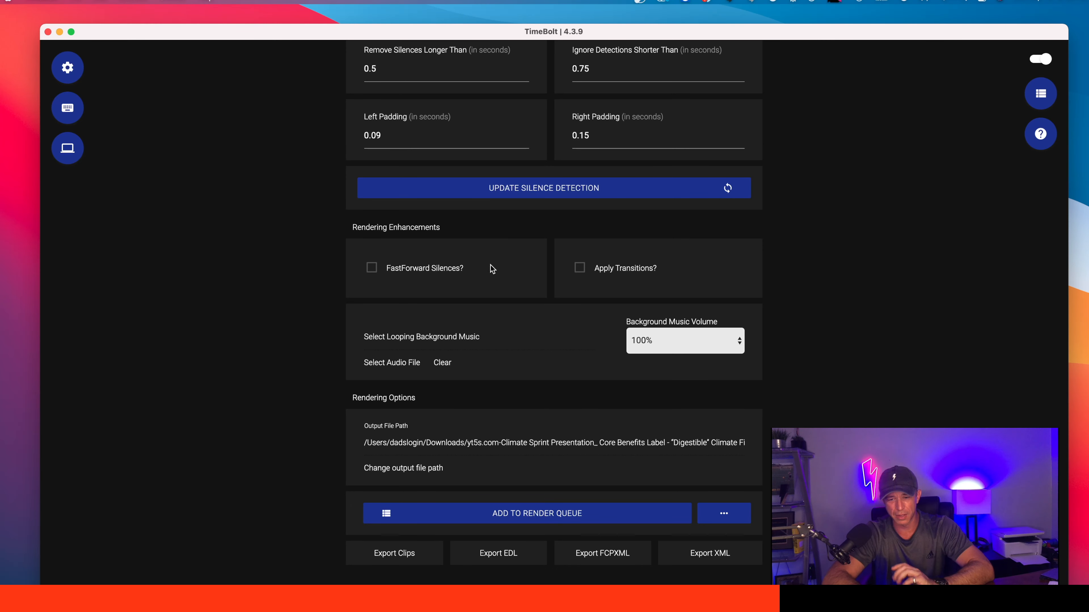
pyautogui.click(445, 270)
pyautogui.scroll(2, 444, 274)
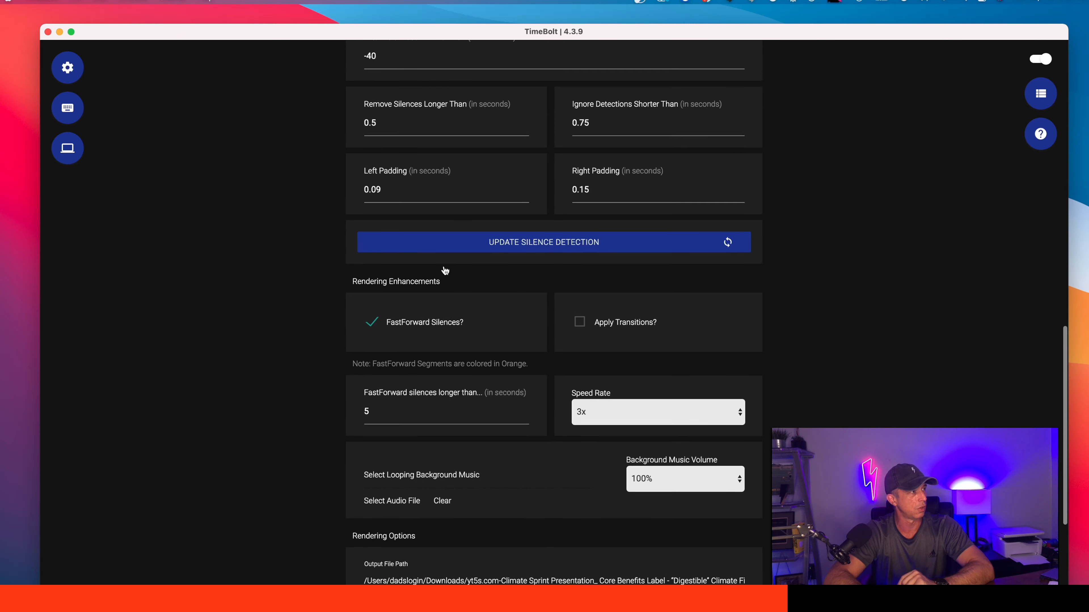
pyautogui.scroll(15, 439, 309)
pyautogui.hscroll(5, 517, 403)
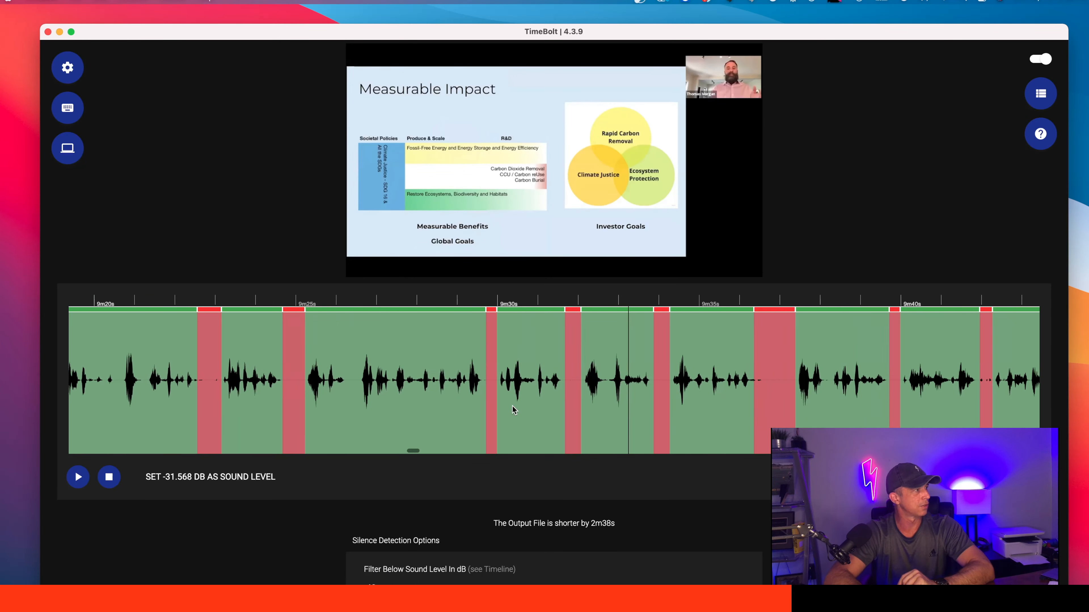
pyautogui.hscroll(-8, 421, 446)
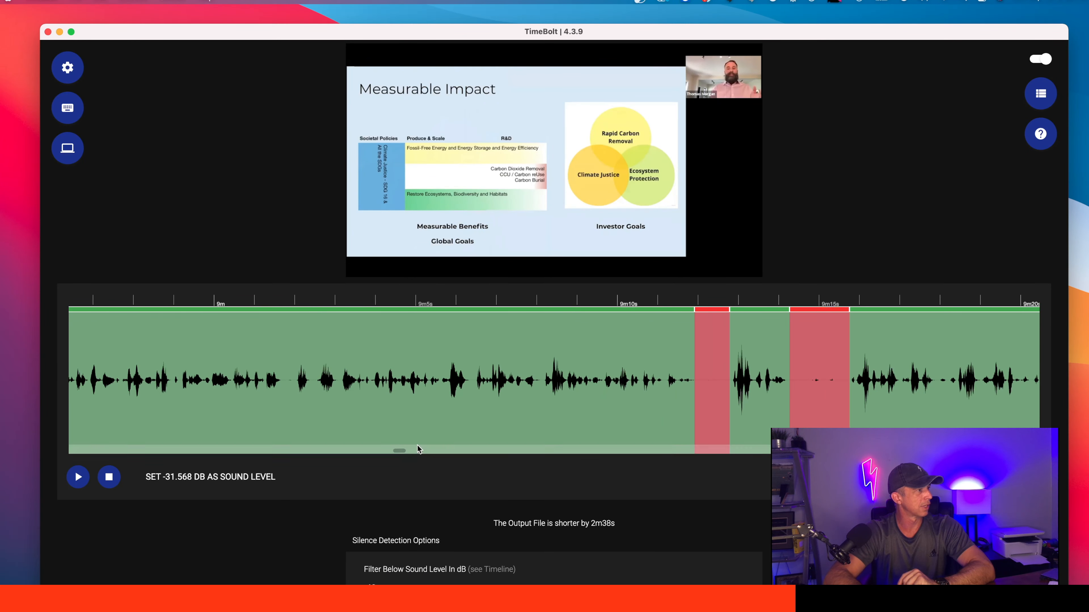
# Step: Turn the removed silences at about 14m43s and 14m45s to 14m47s on the timeline into fast-forward segments
pyautogui.moveTo(408, 447); pyautogui.dragTo(601, 461)
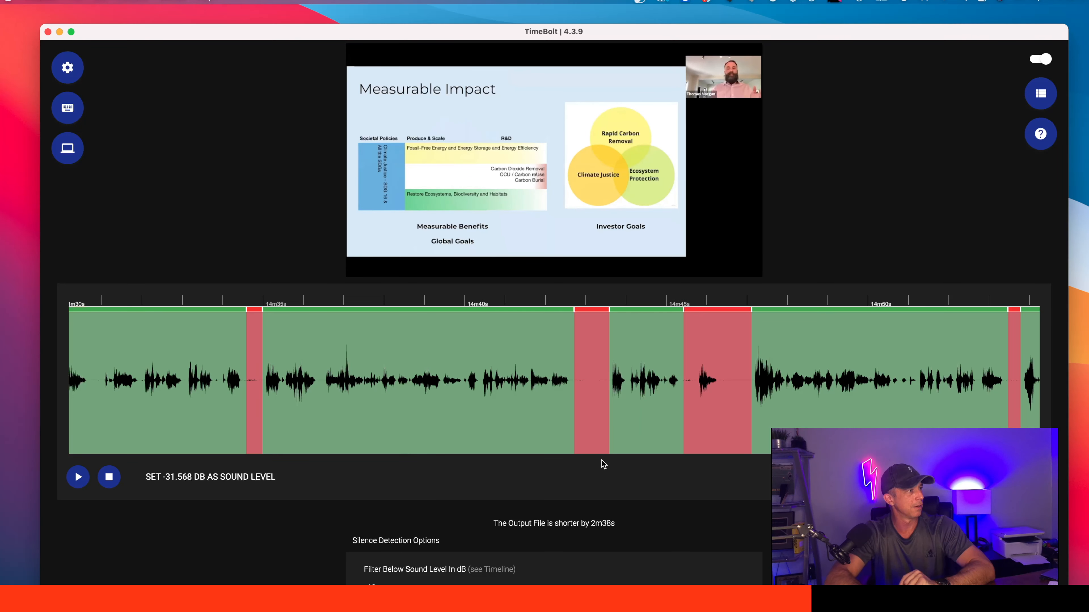
pyautogui.click(578, 381)
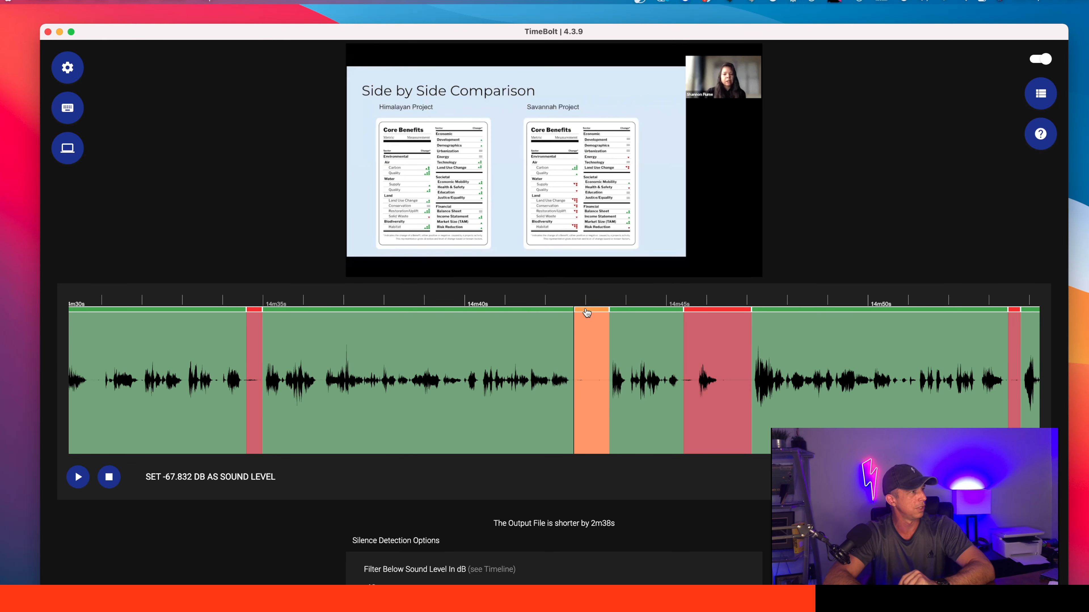
pyautogui.click(700, 308)
pyautogui.click(701, 312)
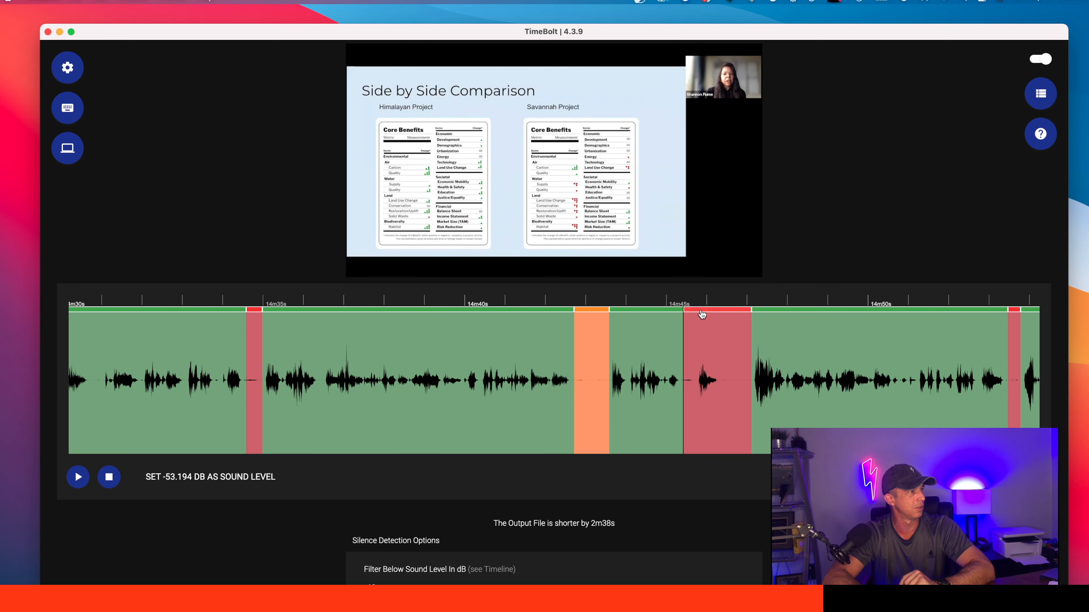
pyautogui.click(701, 311)
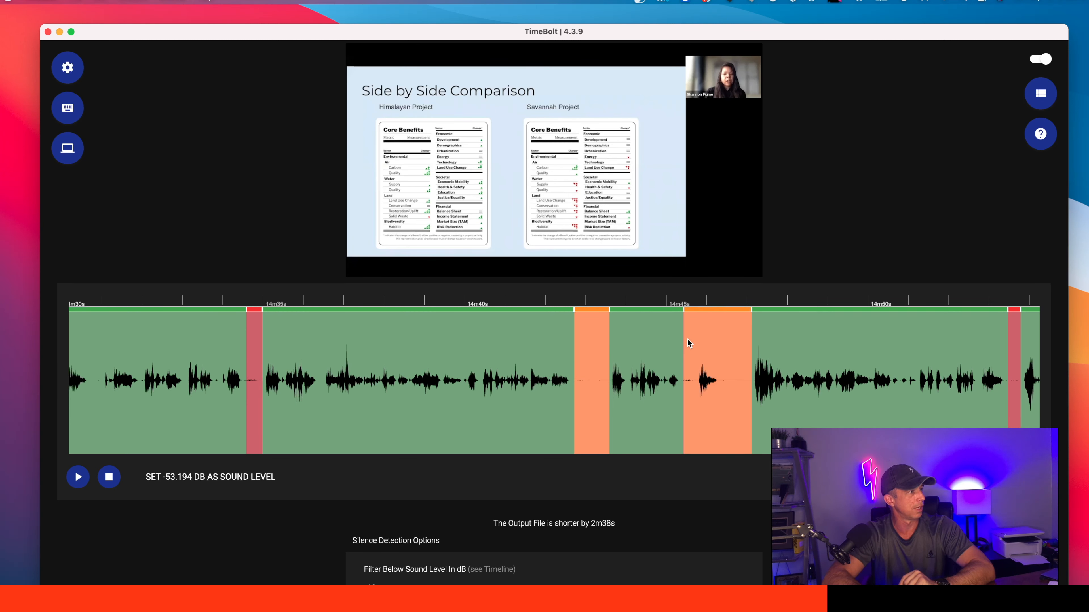
# Step: Add the edited presentation to the render queue with FastForward Silences enabled at a 3x speed rate
pyautogui.scroll(-5, 715, 354)
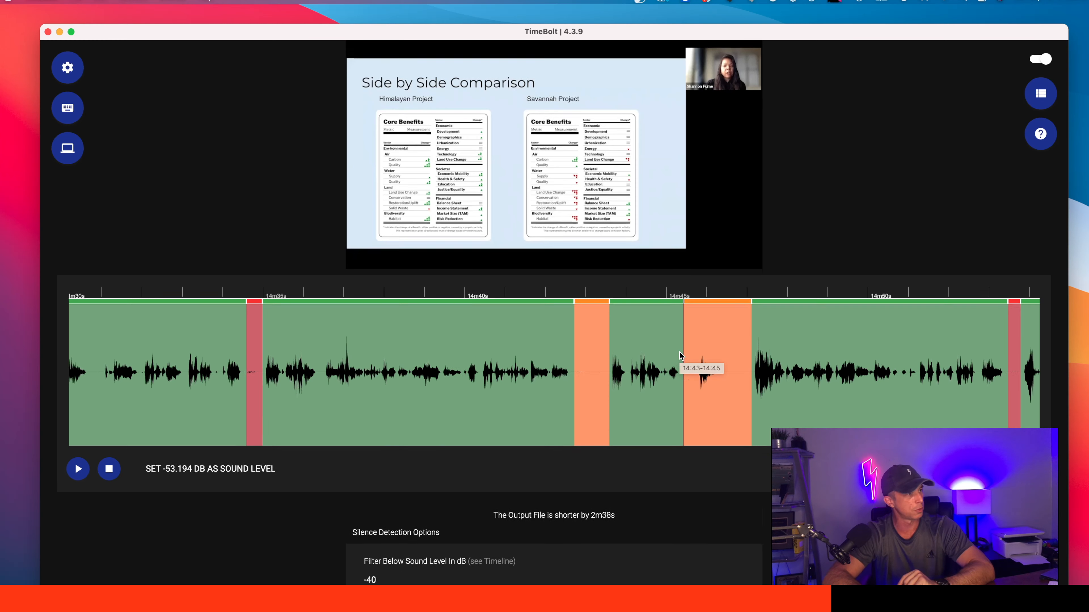
pyautogui.scroll(-12, 835, 418)
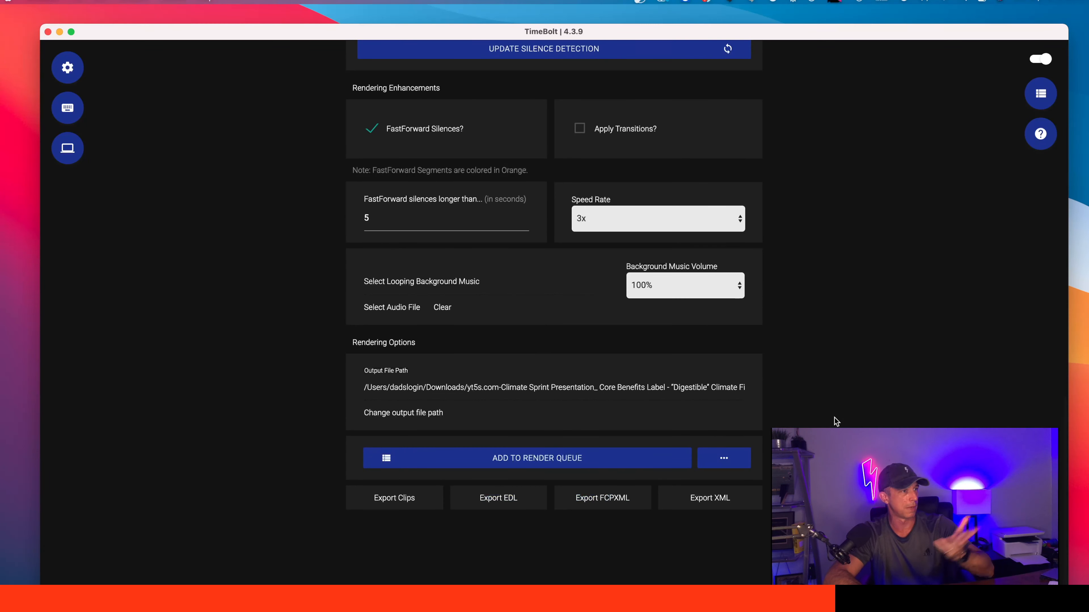
pyautogui.click(577, 467)
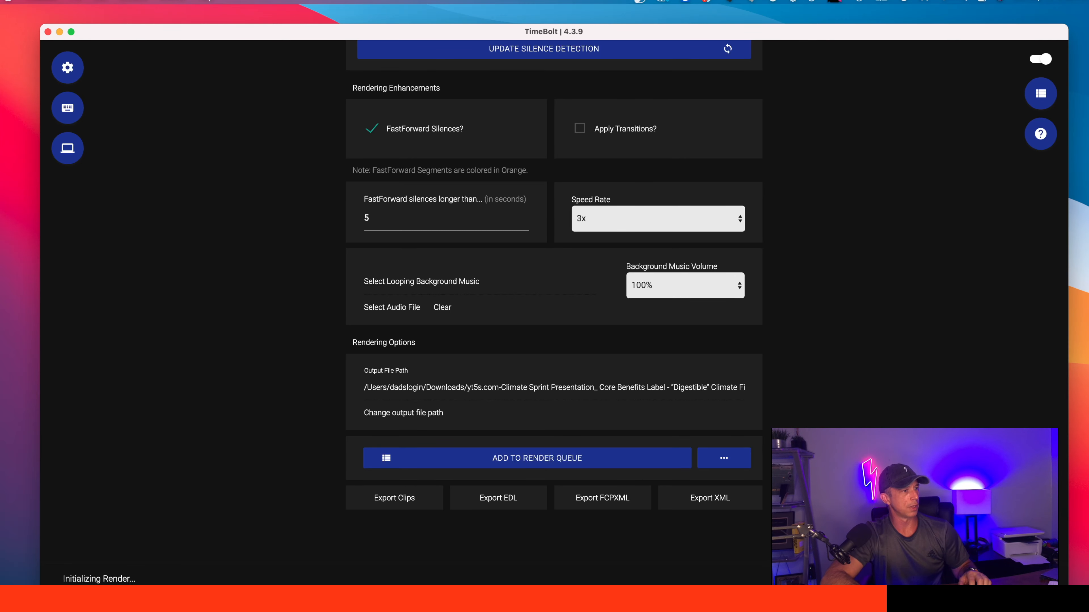
# Step: Flip the timeline selection so the silences are kept and the spoken parts are removed
pyautogui.scroll(15, 810, 376)
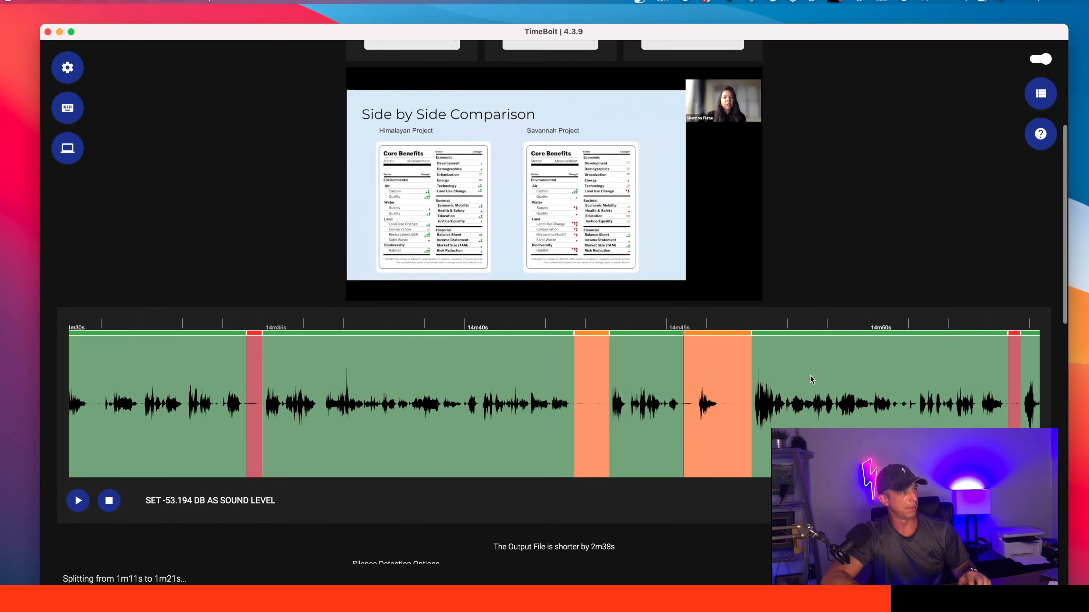
pyautogui.scroll(5, 810, 377)
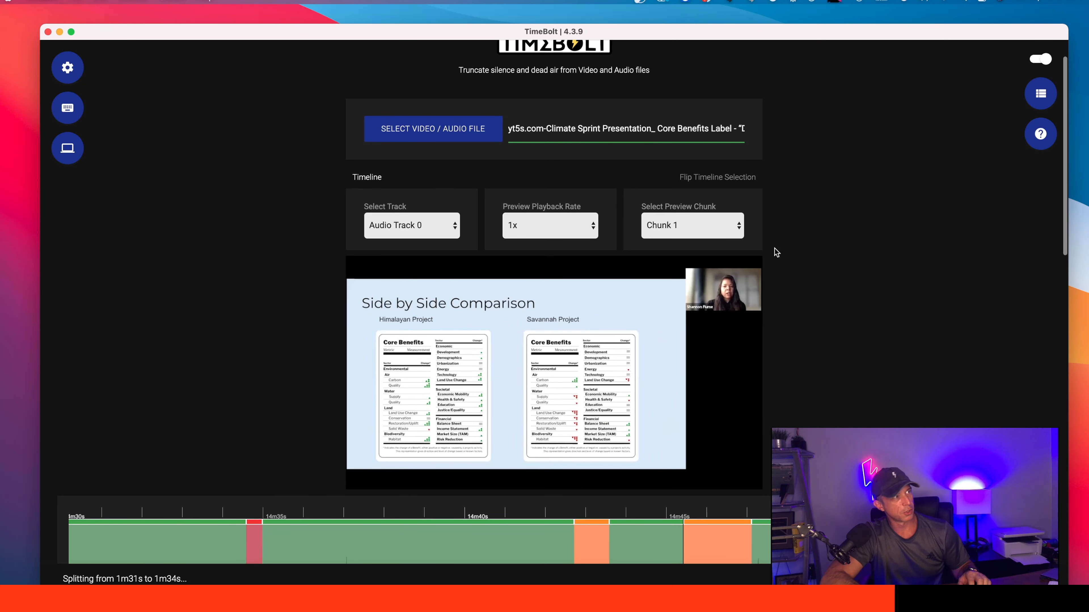
pyautogui.click(739, 178)
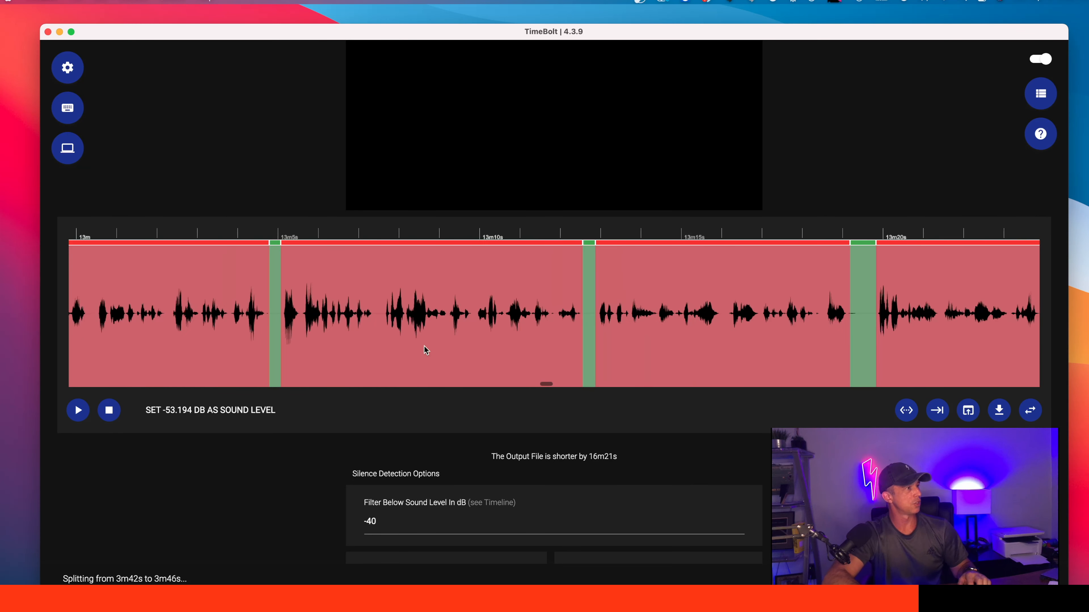
# Step: Return to the start of the flipped timeline and preview playback from about 1 second
pyautogui.hscroll(-3, 538, 386)
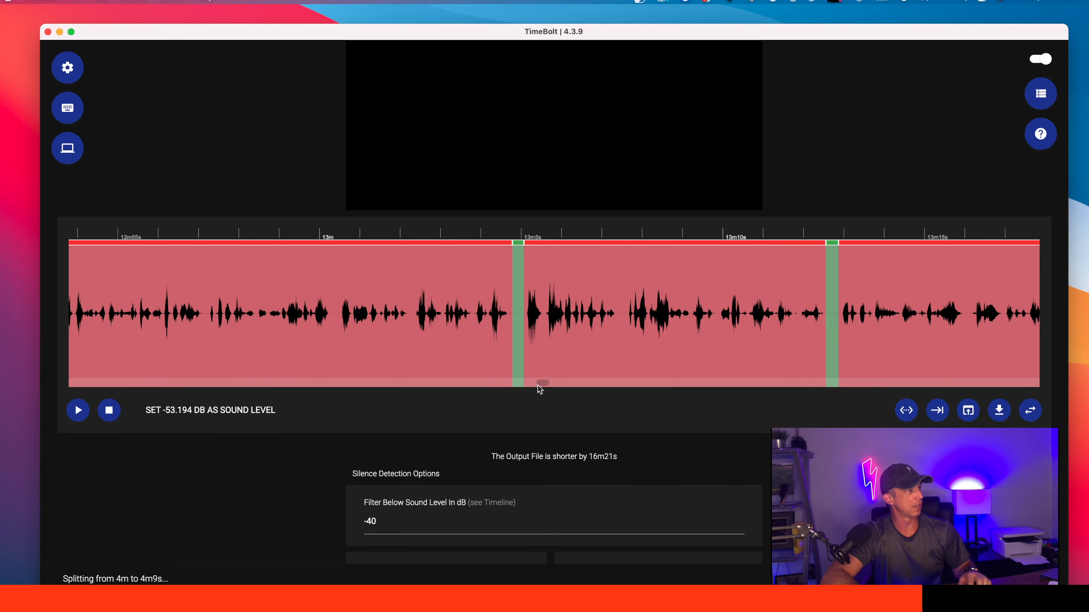
pyautogui.moveTo(538, 386); pyautogui.dragTo(37, 377)
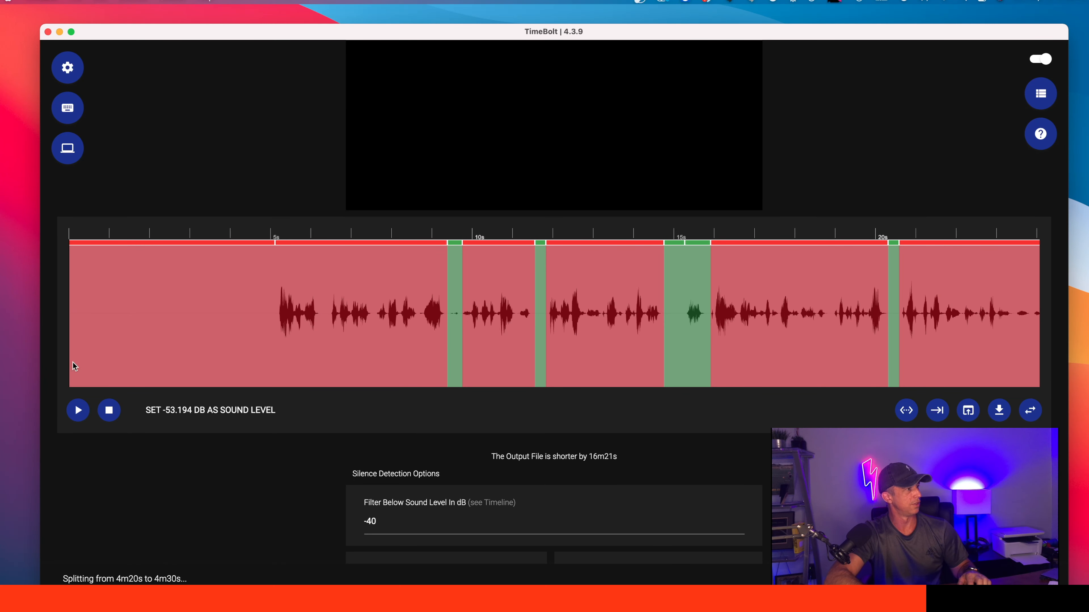
pyautogui.click(115, 342)
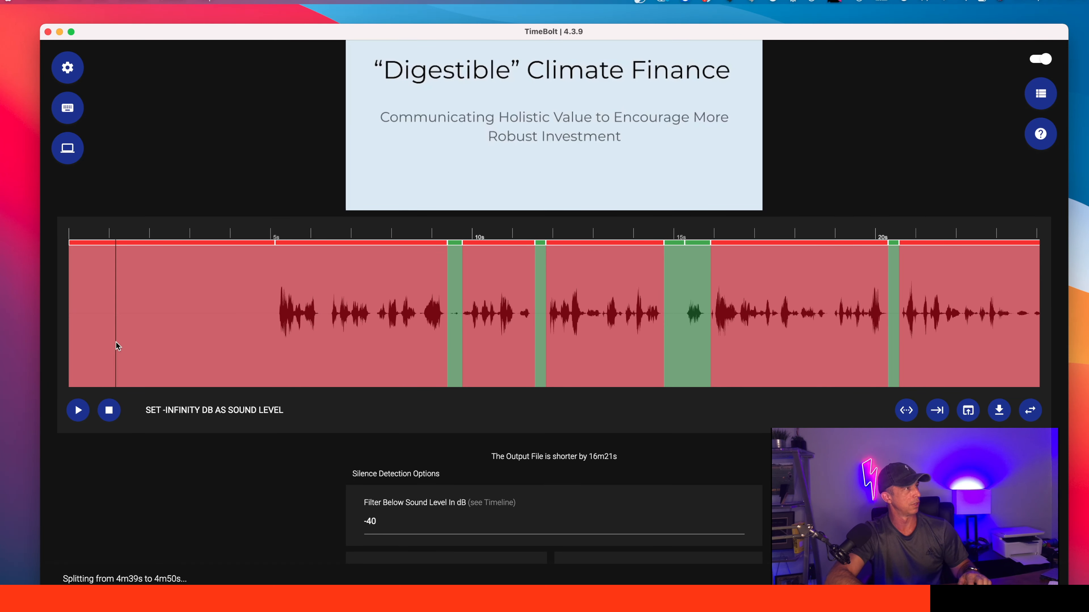
pyautogui.press('space')
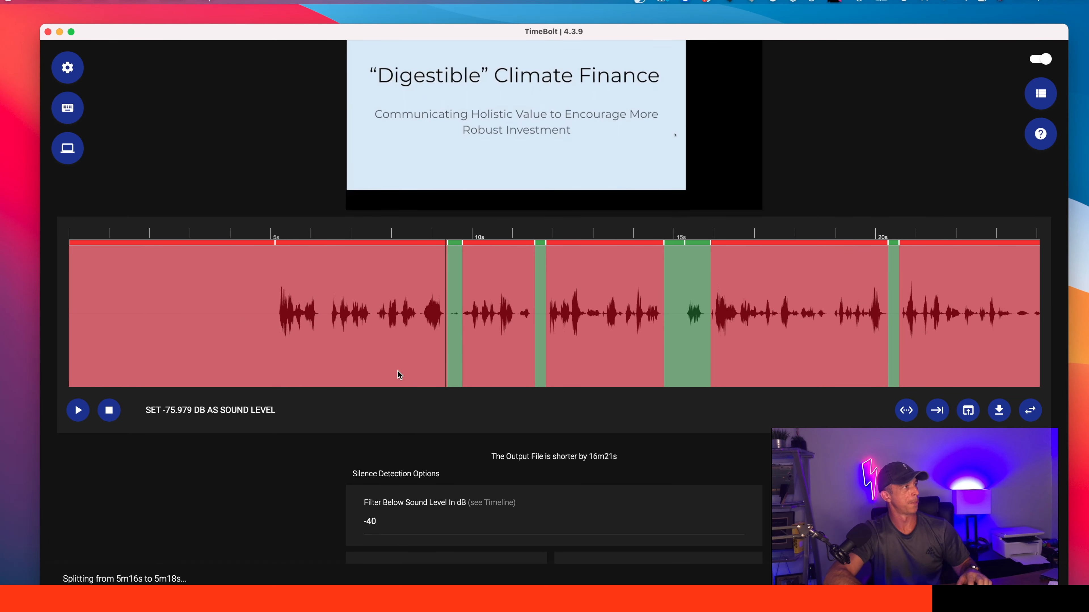
pyautogui.press('space')
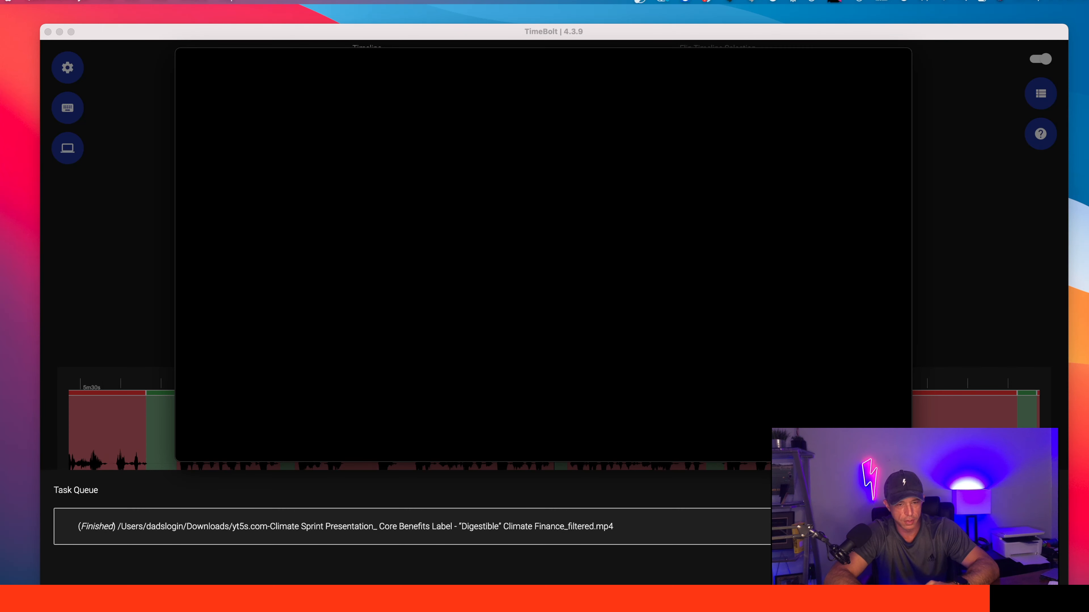
# Step: Play the rendered _filtered.mp4 presentation in the video player and pause it at about 2m55s
pyautogui.moveTo(667, 383)
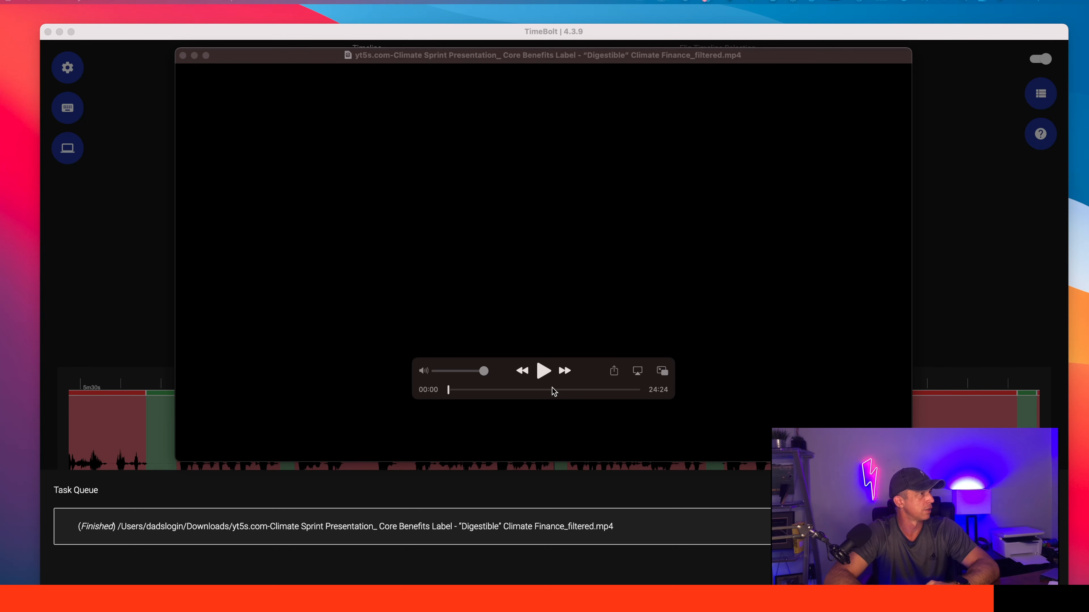
pyautogui.click(541, 373)
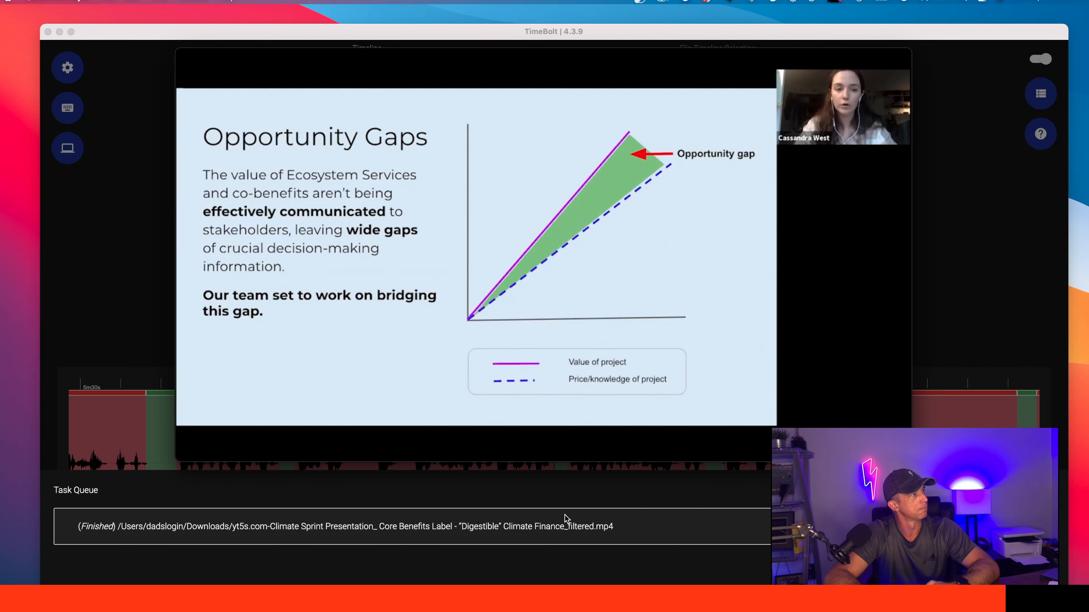
pyautogui.moveTo(537, 329)
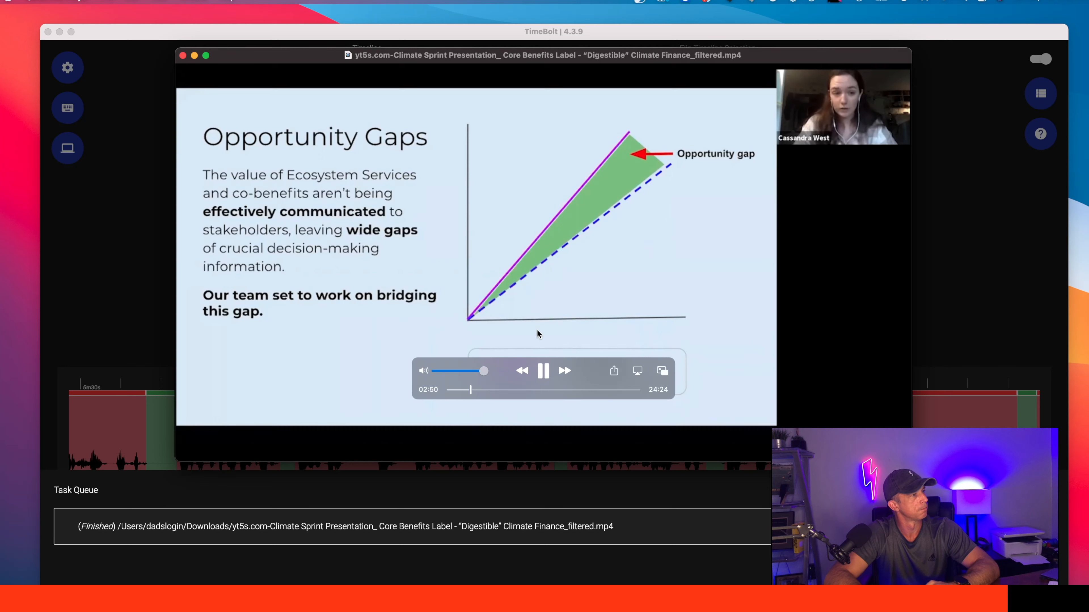
pyautogui.click(548, 371)
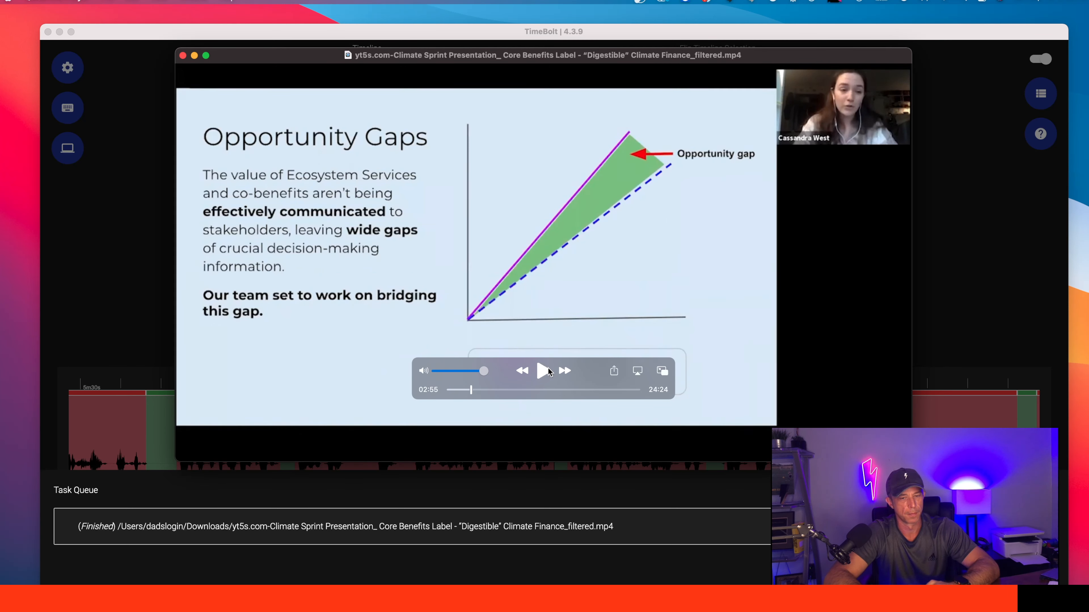